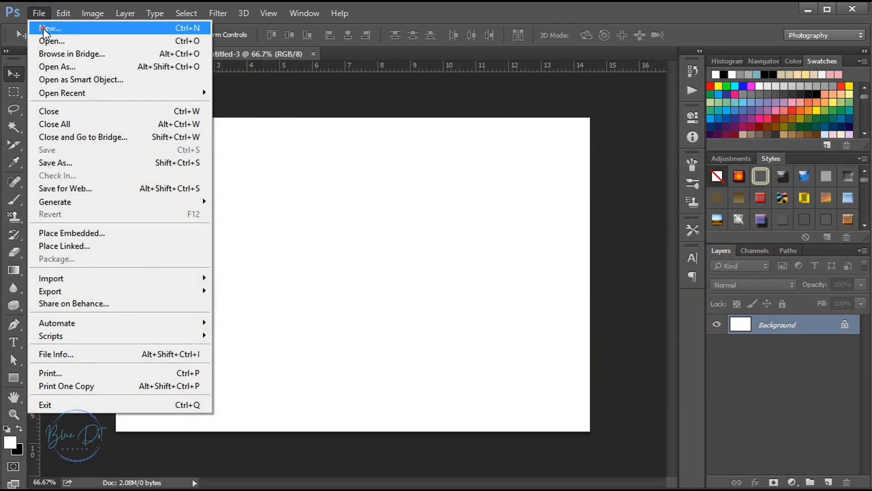
Create a new document 30 inches wide and 12 inches high at a resolution of 300 pixels/inch
click(43, 29)
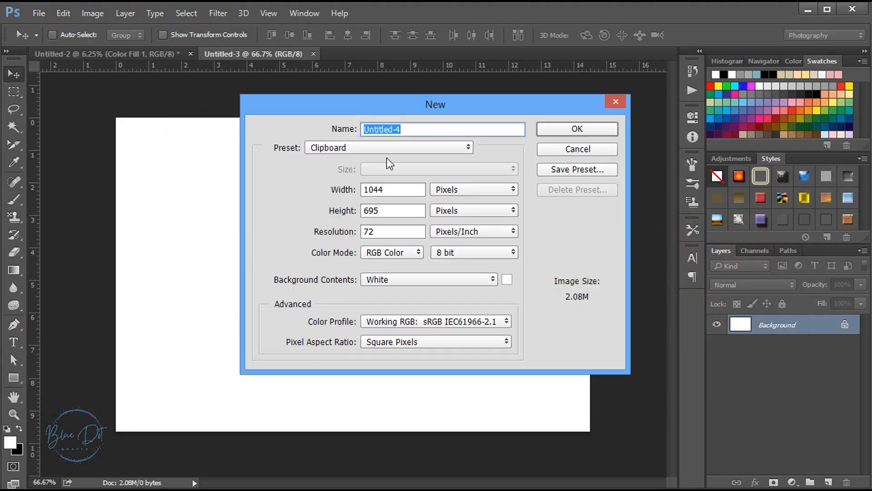
click(456, 190)
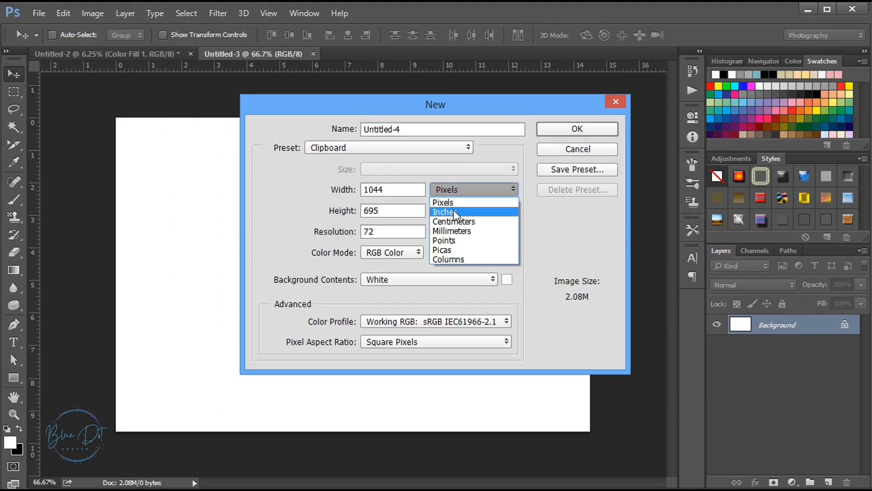
click(454, 210)
double_click(394, 196)
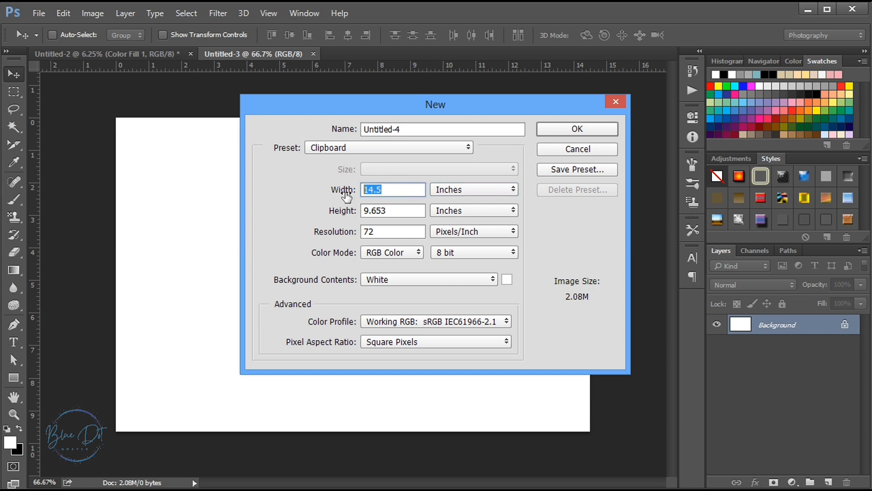
text(30)
double_click(397, 212)
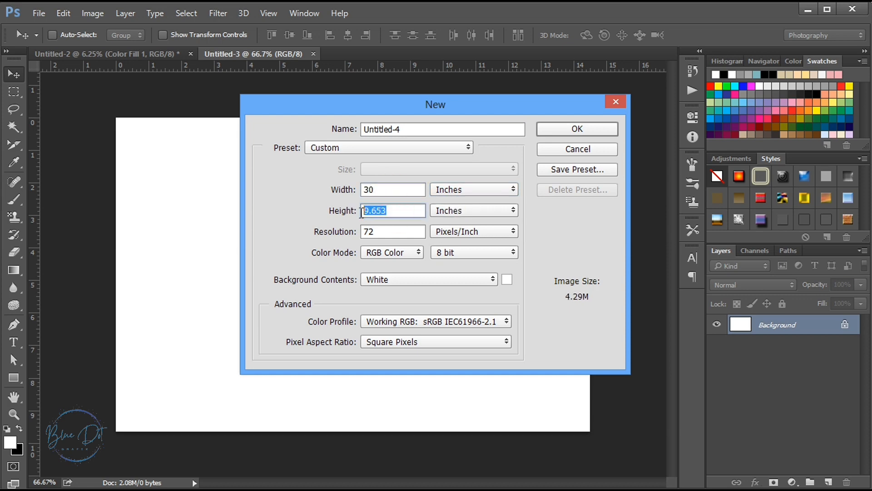
text(12)
double_click(389, 232)
text(300)
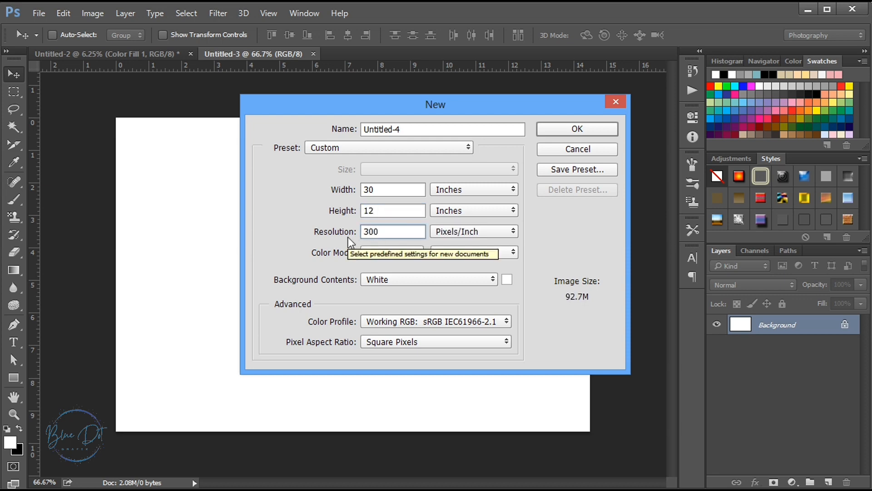
click(563, 132)
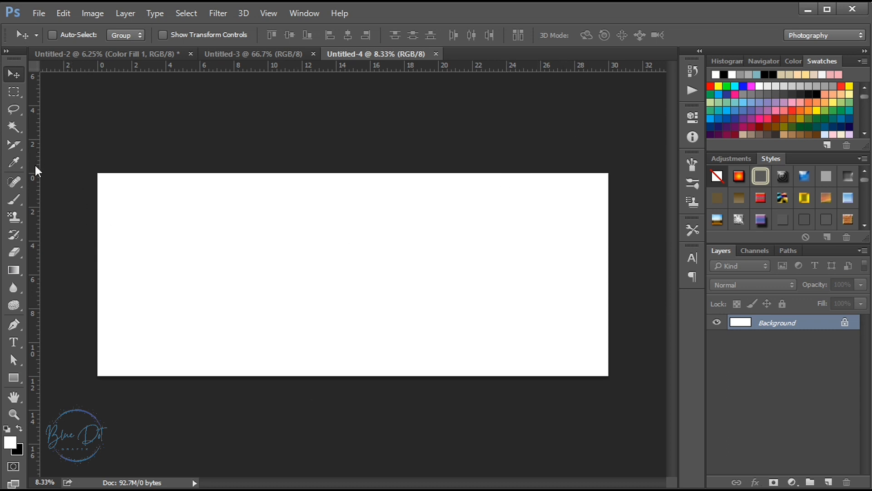
Place three vertical guides on the blank canvas at about 1, 15 and 29 inches
drag(35, 167, 115, 200)
drag(34, 210, 353, 140)
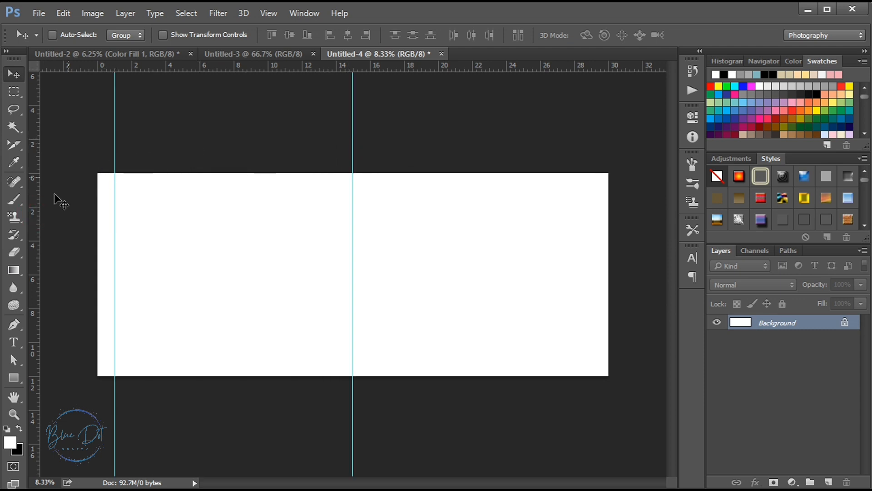
drag(37, 232, 592, 164)
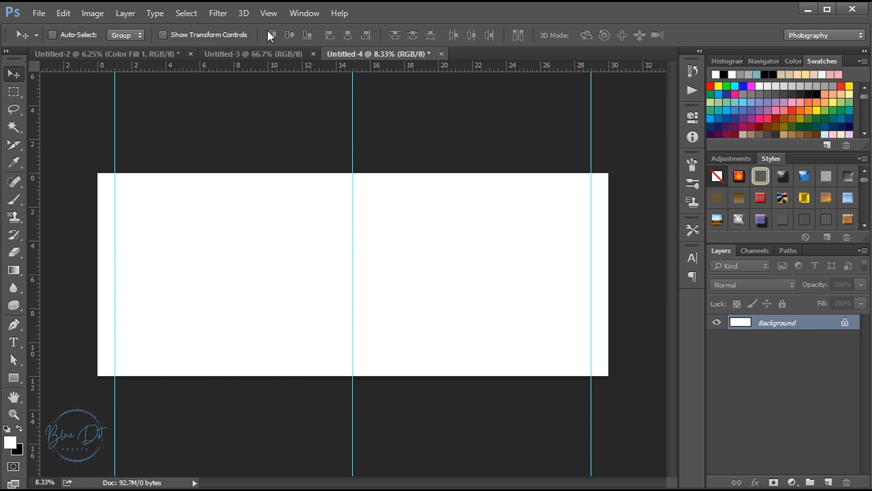
Add a horizontal guide at 0.5 inches near the canvas's upper edge
click(261, 14)
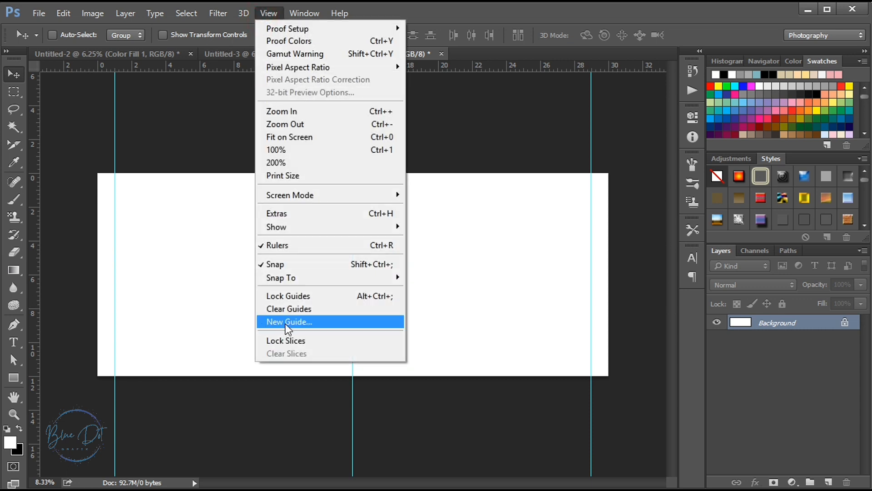
click(285, 322)
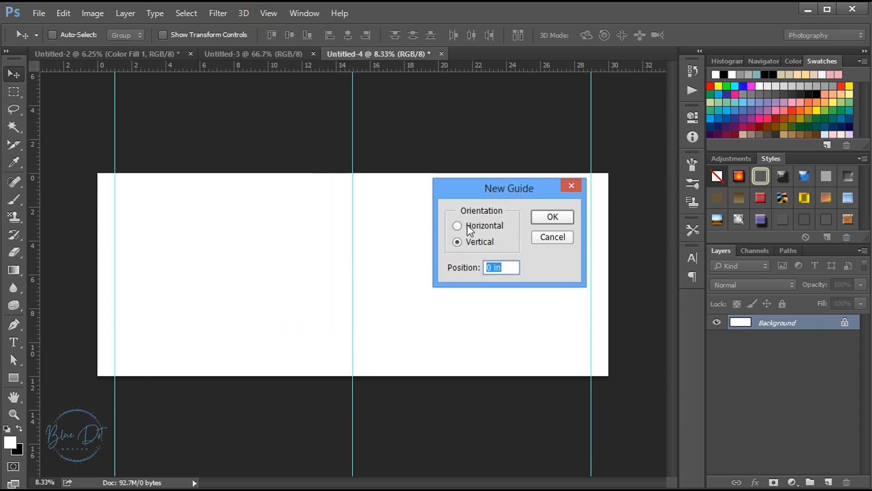
click(457, 224)
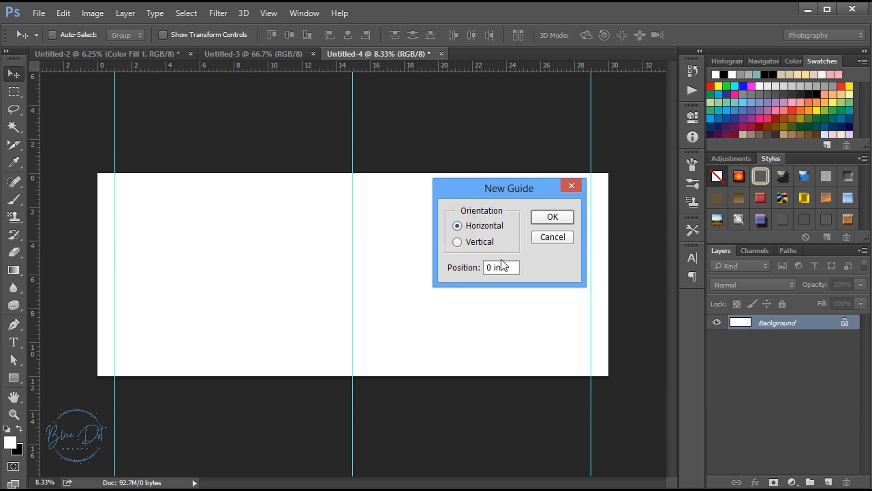
double_click(488, 267)
text(.5)
click(553, 219)
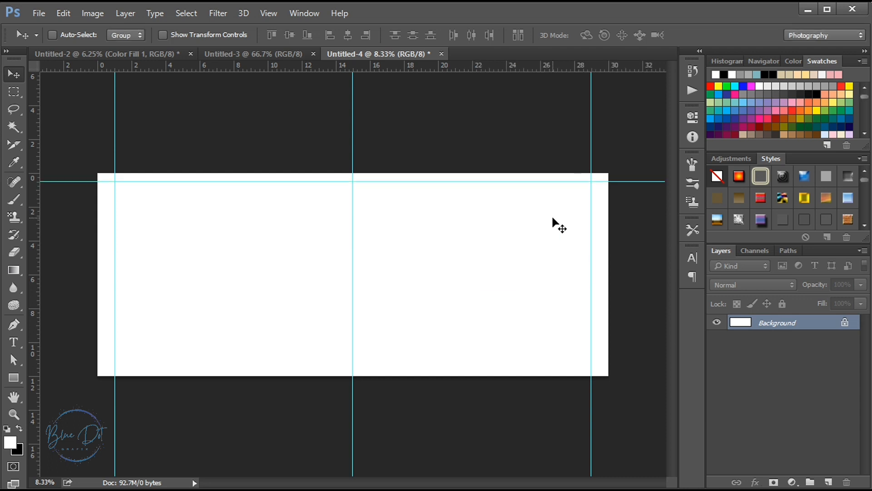
Add a horizontal guide at 11.5 inches near the canvas's lower edge
click(263, 13)
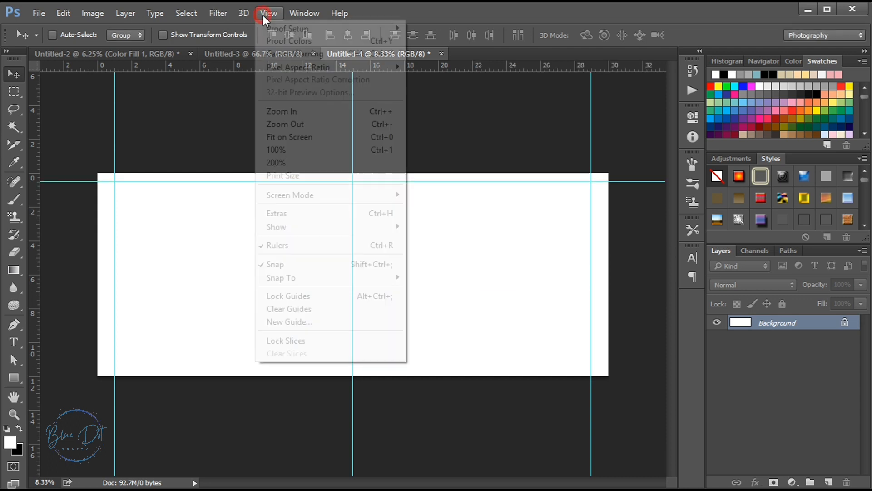
click(289, 322)
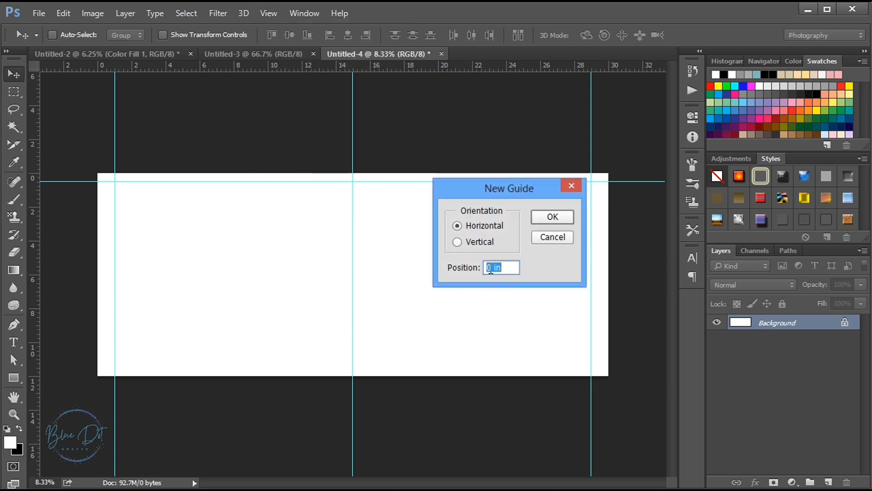
text(11.5)
click(547, 220)
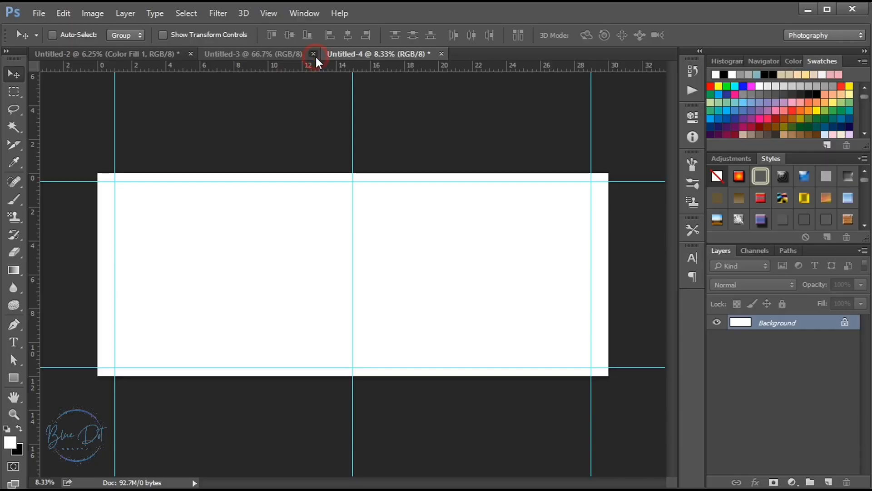
Close Untitled-3 and copy the large bride portrait and the saree-and-hands photo from Untitled-2 into Untitled-4, portrait on the left, hands on the right
click(316, 54)
click(141, 52)
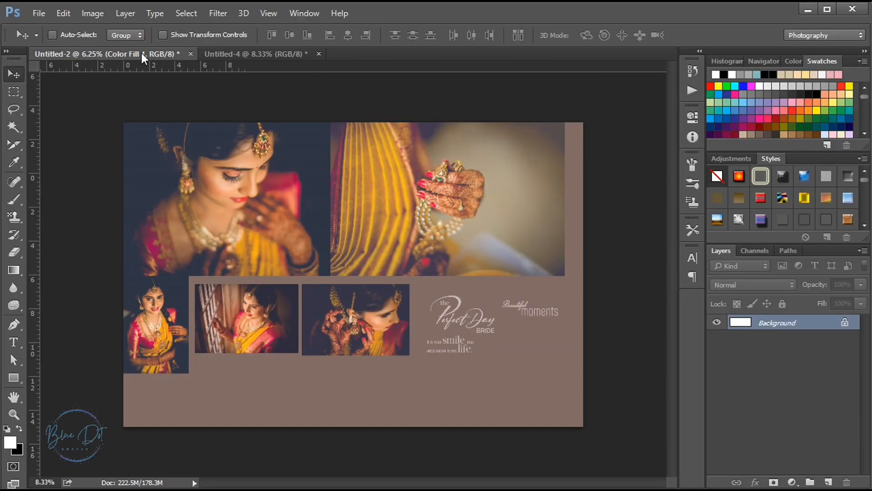
ctrl+click(223, 211)
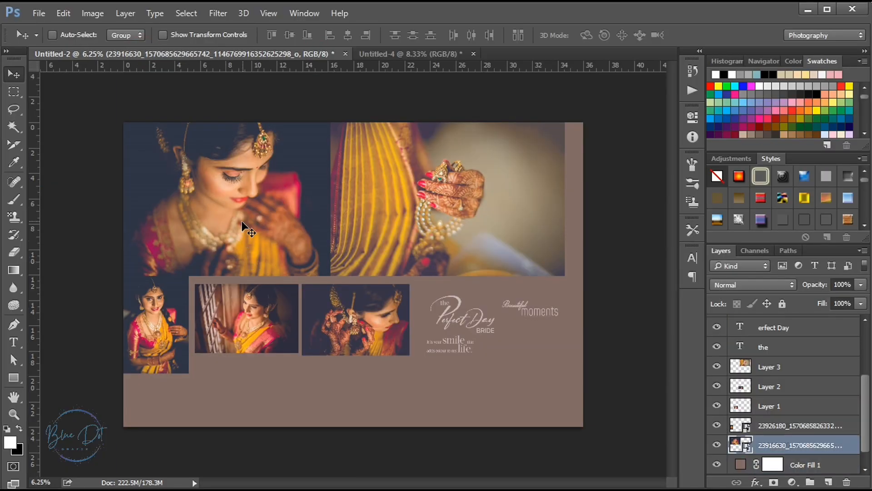
drag(214, 215, 201, 291)
click(235, 56)
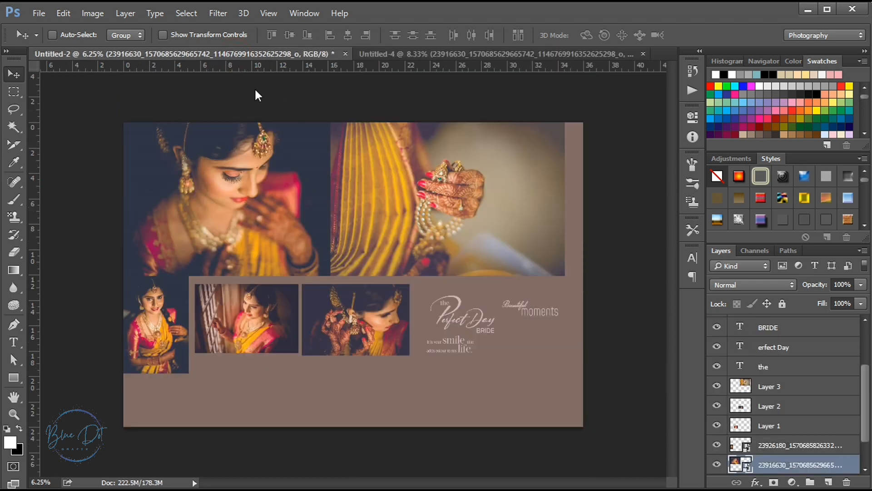
drag(368, 178, 488, 286)
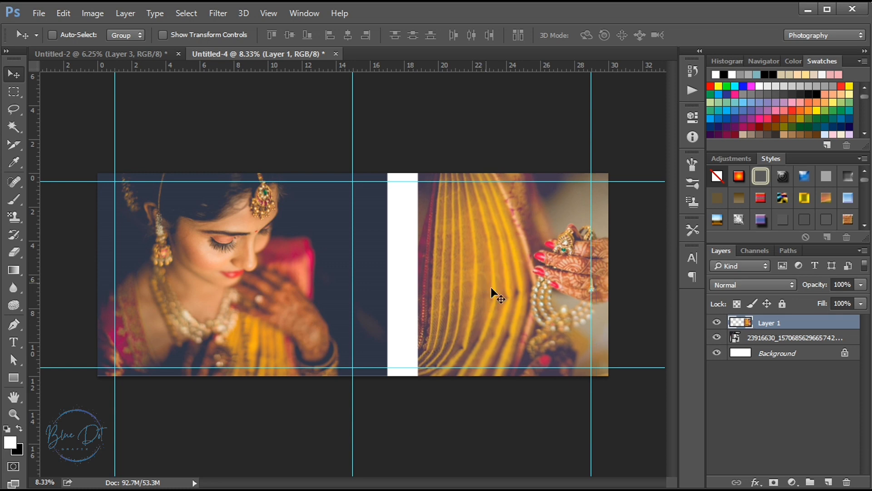
Add a Solid Color fill layer above the Background, using the dark blue #303646 sampled from the bride portrait's backdrop
click(776, 338)
click(777, 353)
click(791, 482)
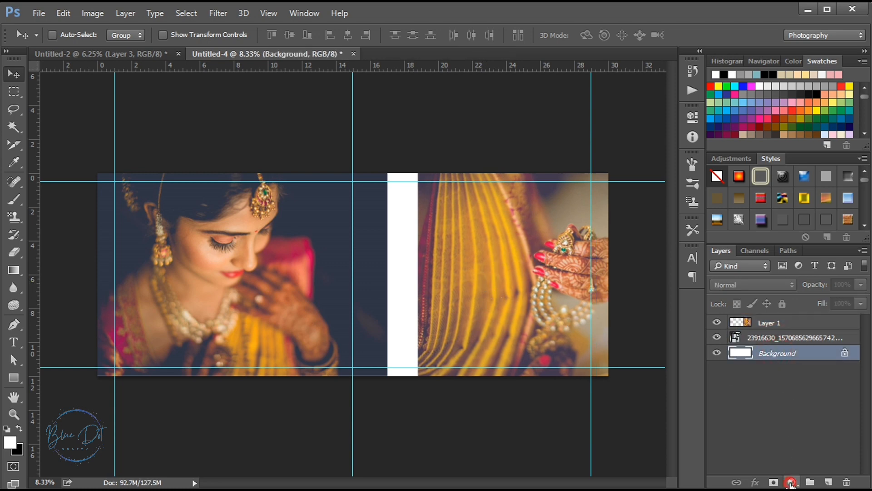
click(826, 236)
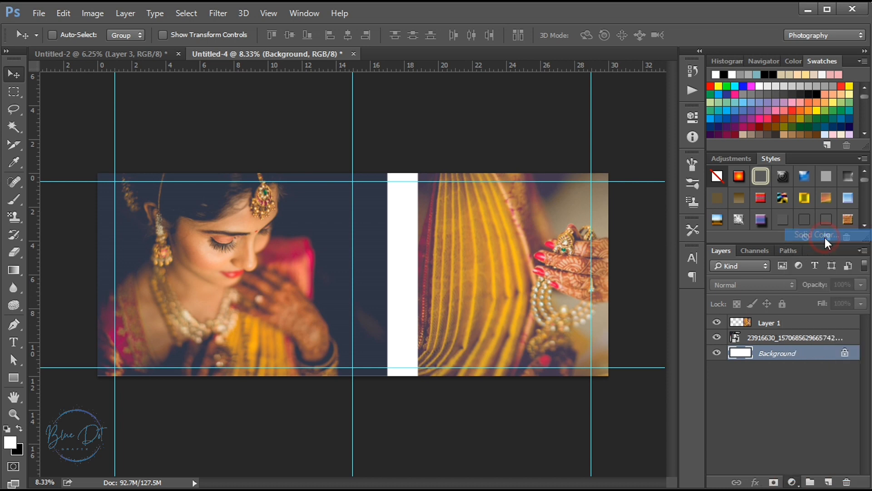
click(375, 227)
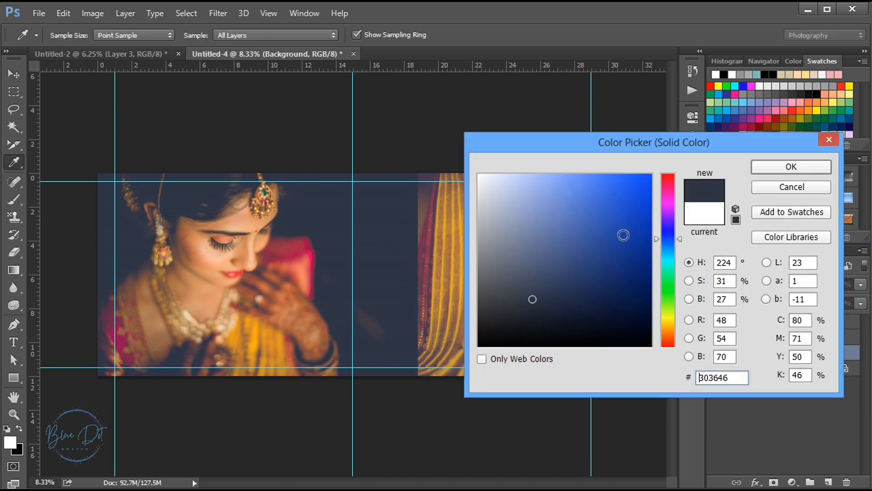
click(762, 167)
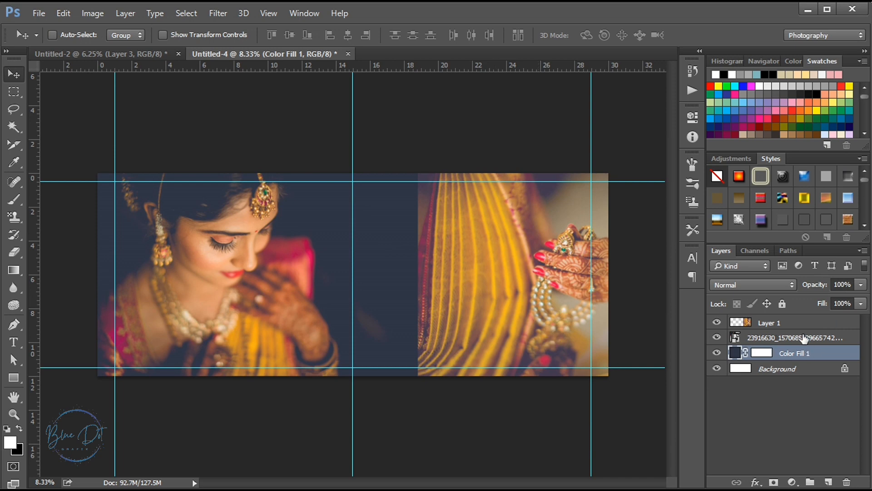
Add a layer mask to the saree photo on Layer 1 and fade its left edge with a black-to-white linear gradient
click(766, 324)
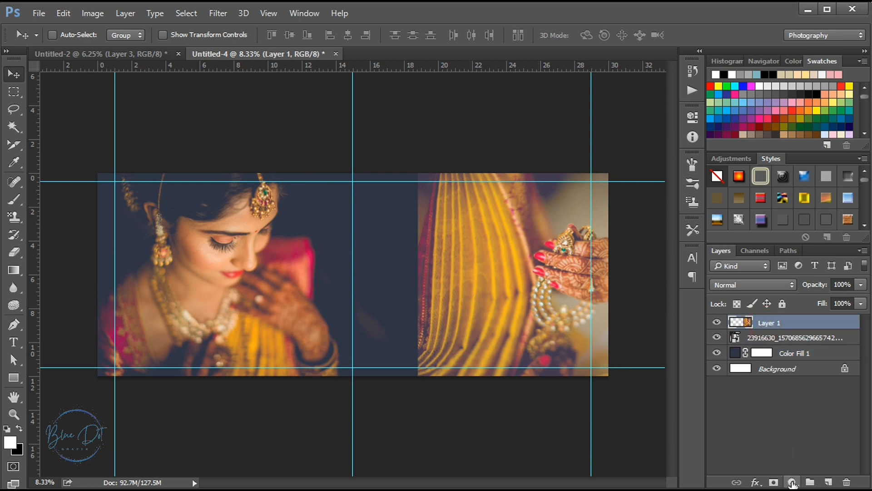
click(774, 483)
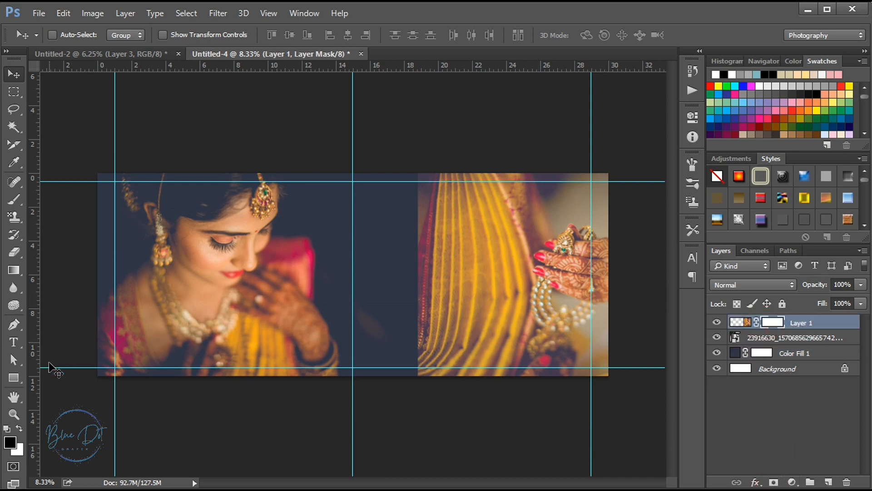
click(12, 273)
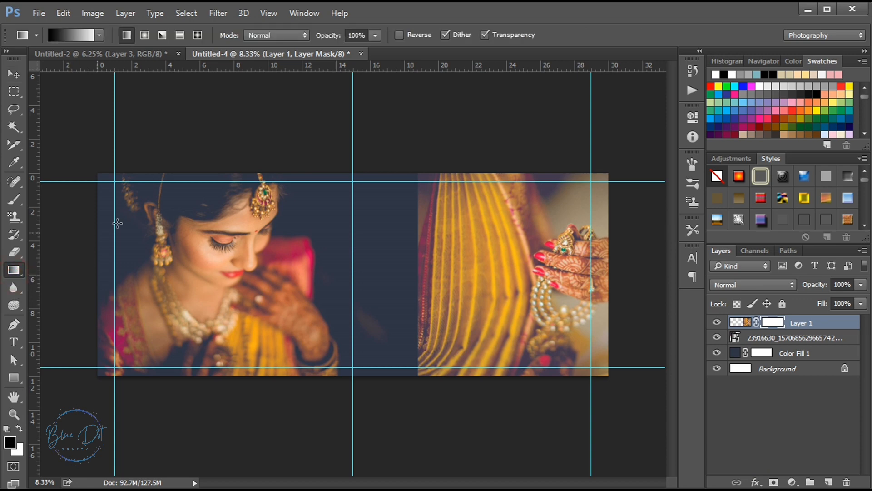
drag(418, 272, 454, 270)
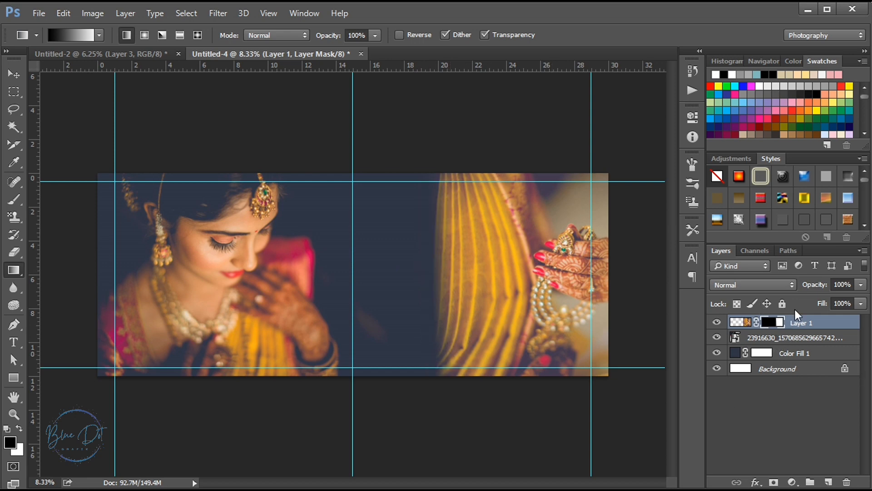
Set the opacity of the saree photo's Layer 1 to 70%
click(834, 285)
text(70)
key(Return)
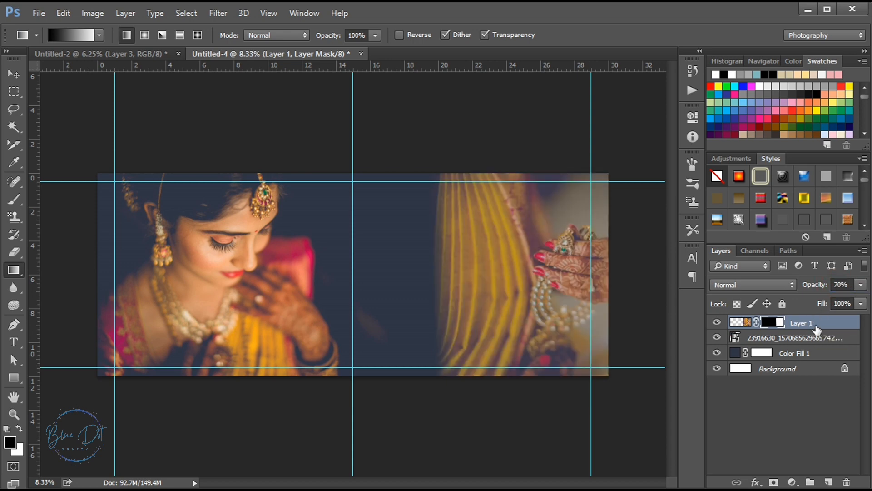
Add a reversed black-and-white Gradient Map adjustment above Layer 1 and clip it to that layer only
click(792, 482)
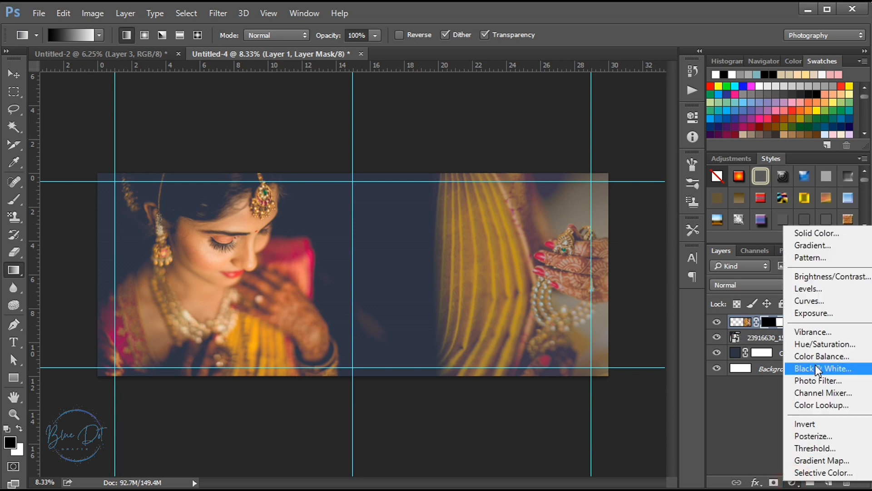
click(816, 459)
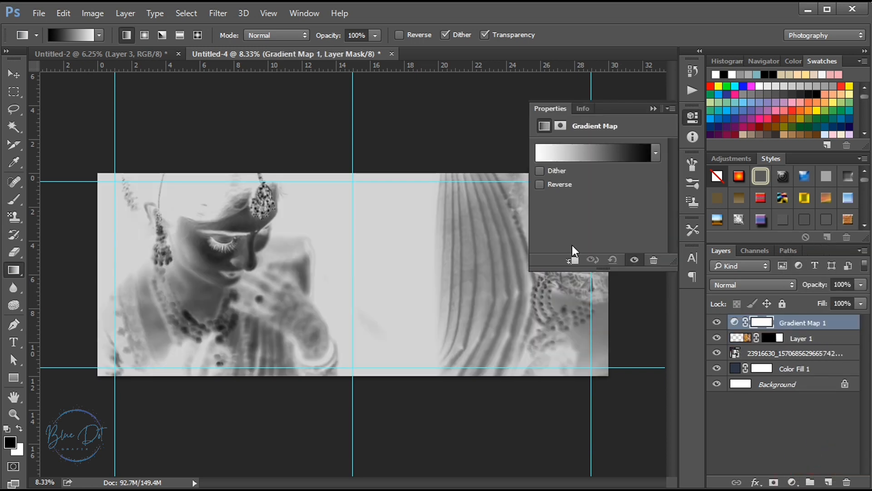
click(540, 185)
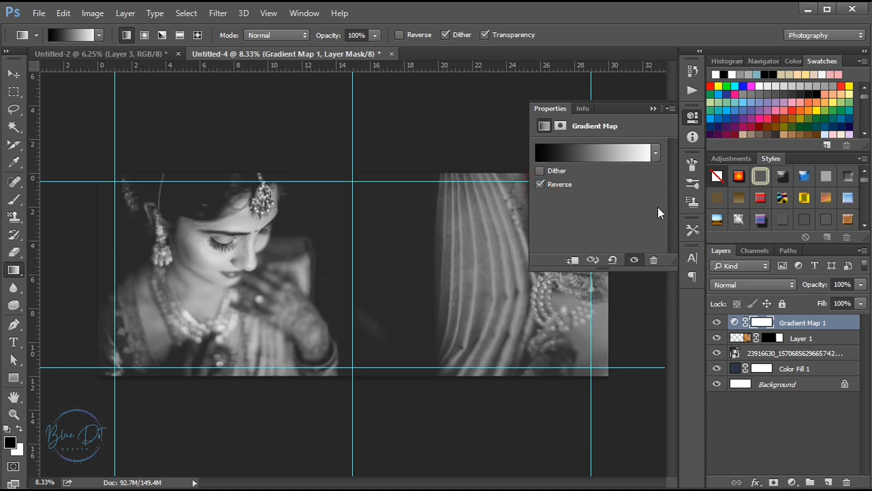
click(653, 109)
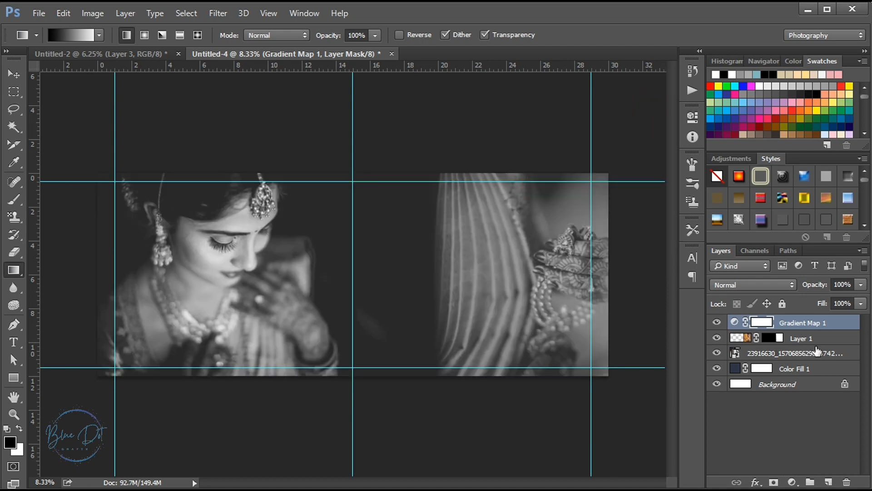
drag(783, 324, 781, 327)
alt+click(781, 329)
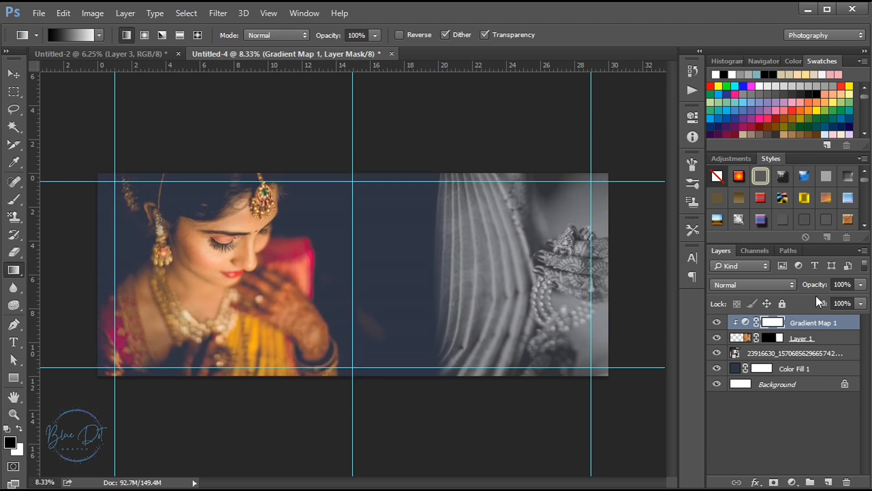
Set the Gradient Map adjustment layer's opacity to 90%
click(835, 285)
text(90)
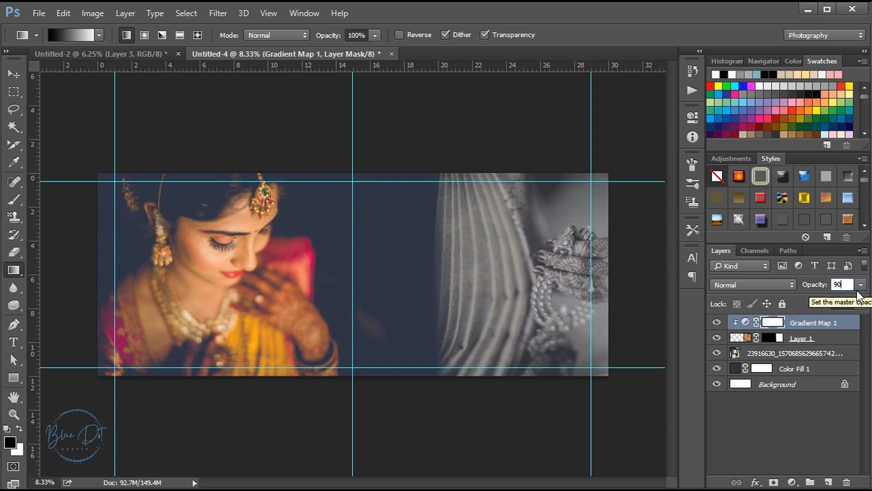
key(Return)
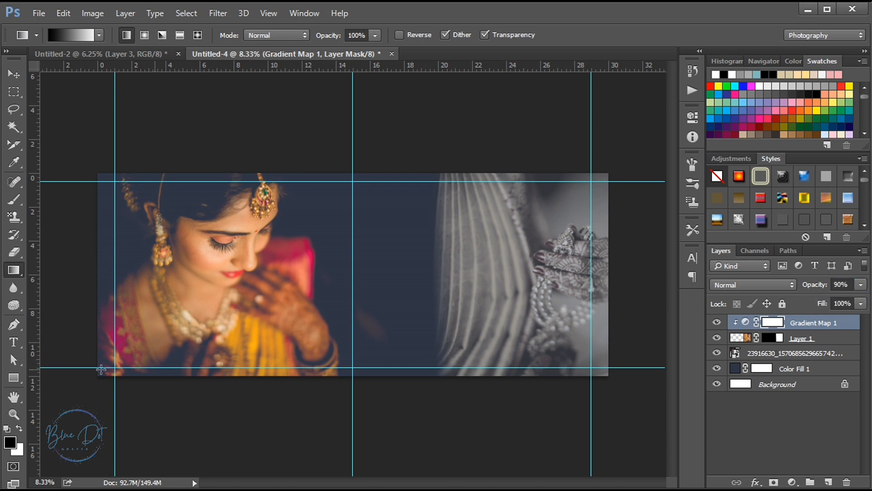
Create a 1500 × 1100 px rectangle shape over the faded edge of the saree photo
click(16, 379)
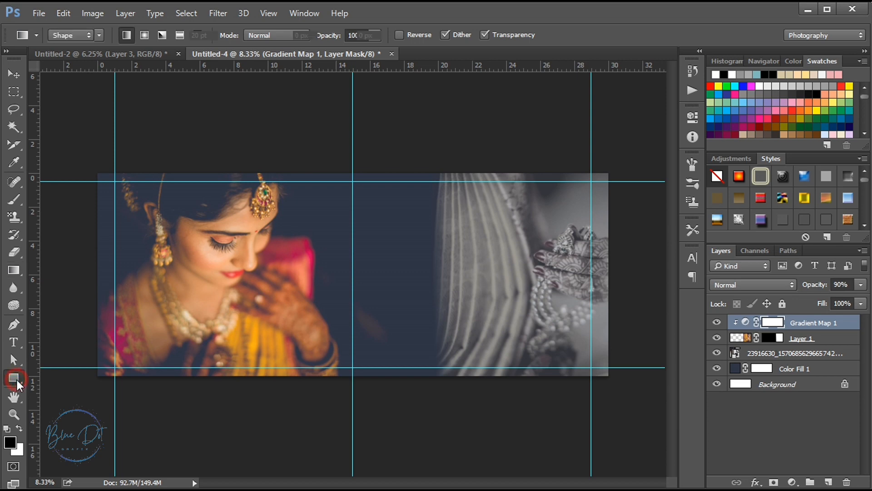
click(439, 221)
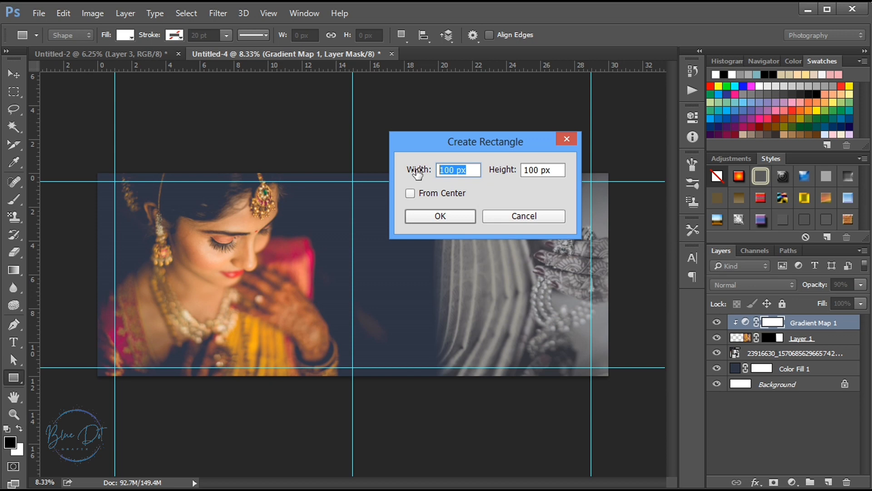
text(1500)
click(559, 170)
text(1100)
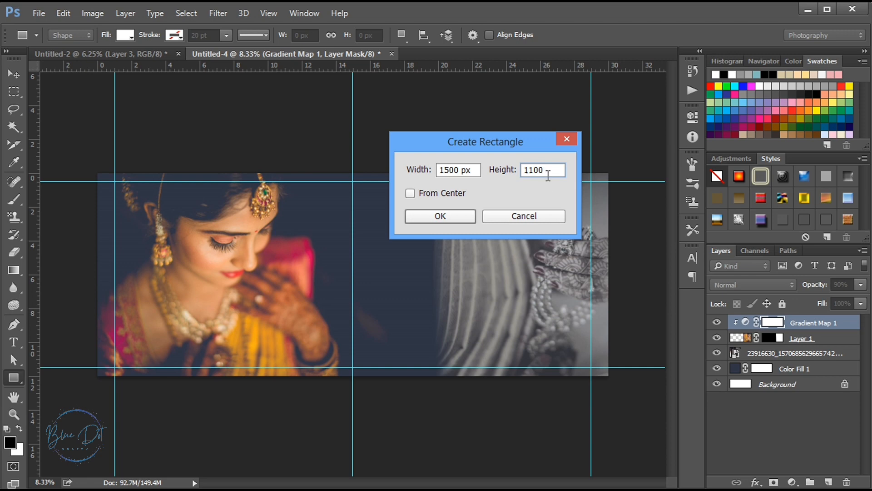
click(441, 217)
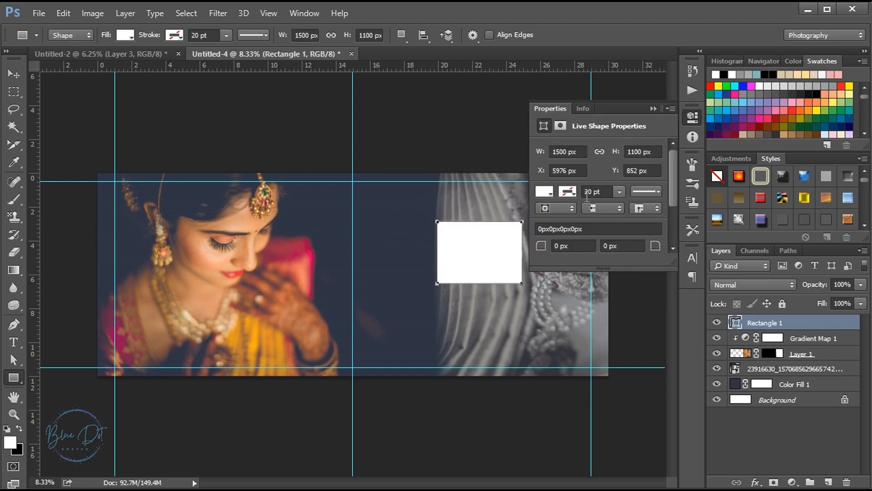
Give the rectangle a black fill and a 3 pt white stroke
drag(593, 194, 583, 193)
text(3)
click(543, 191)
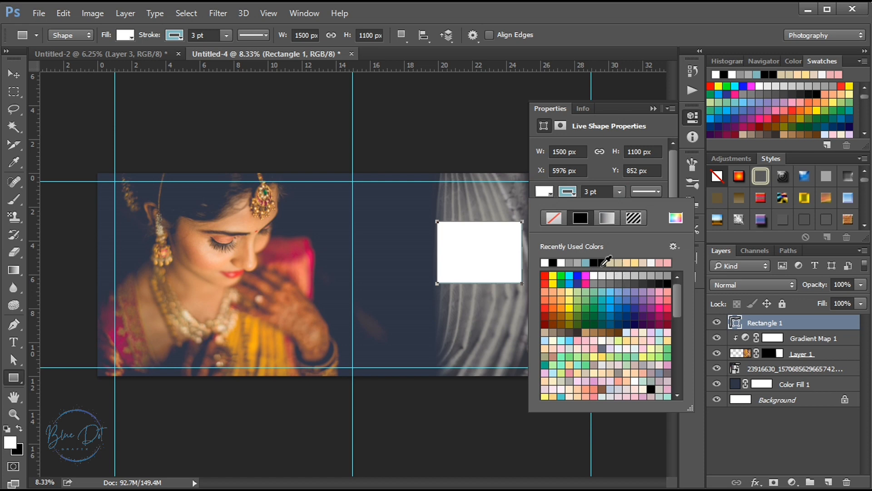
click(598, 261)
click(567, 192)
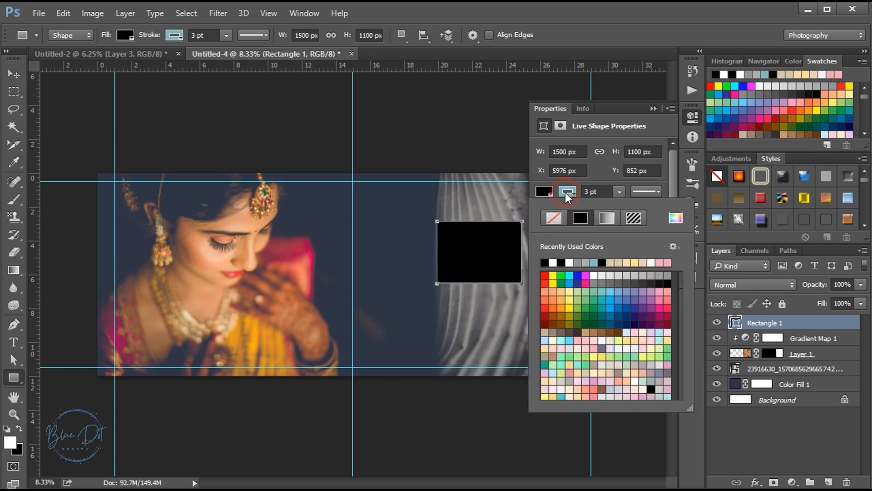
click(553, 263)
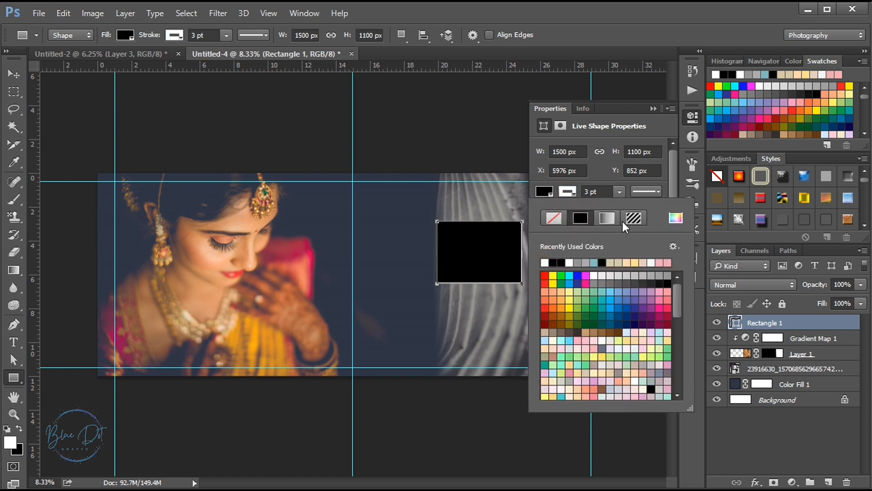
click(652, 110)
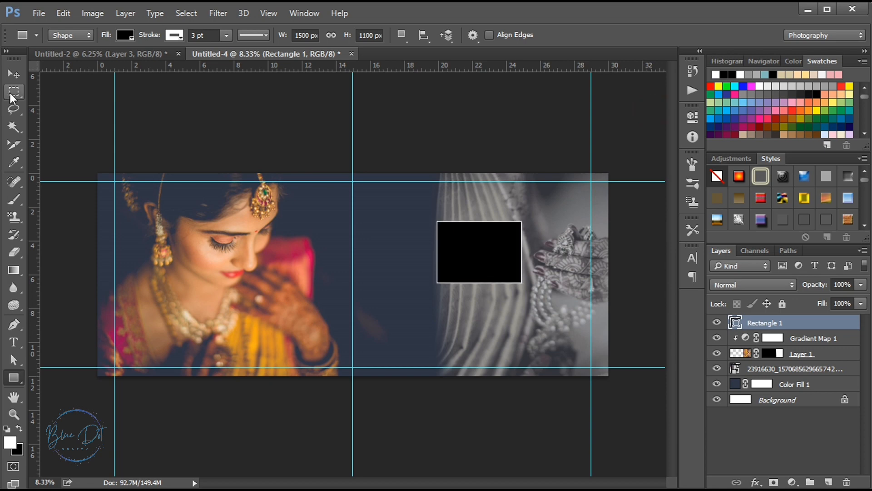
Duplicate the rectangle and place the copy directly beneath the original
click(13, 74)
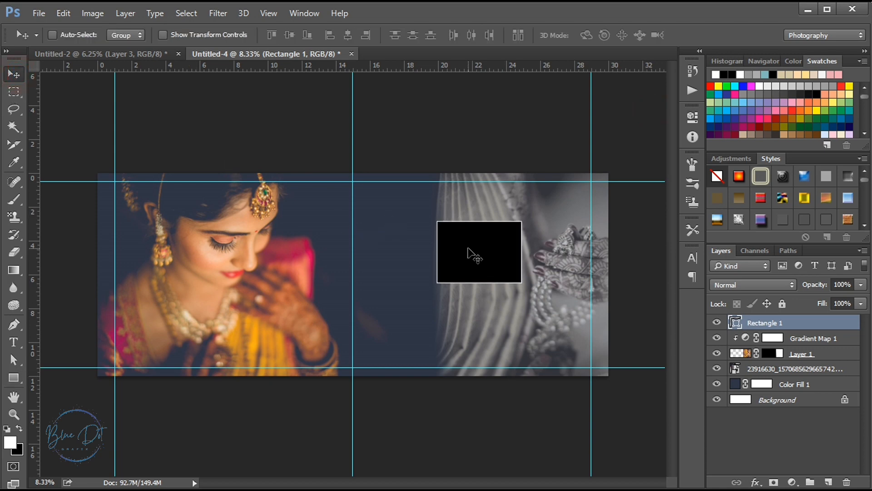
drag(473, 256, 468, 324)
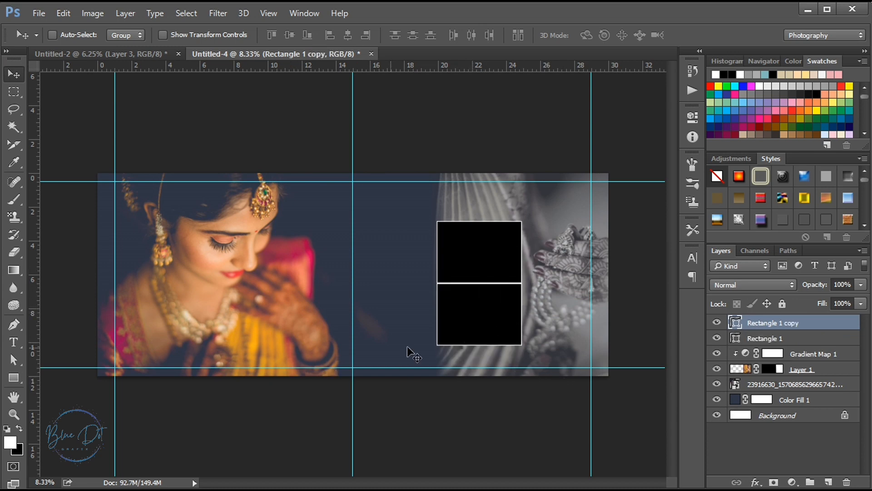
Create a 1250 × 2222 px rectangle and move it against the left side of the two stacked rectangles
click(15, 382)
click(400, 222)
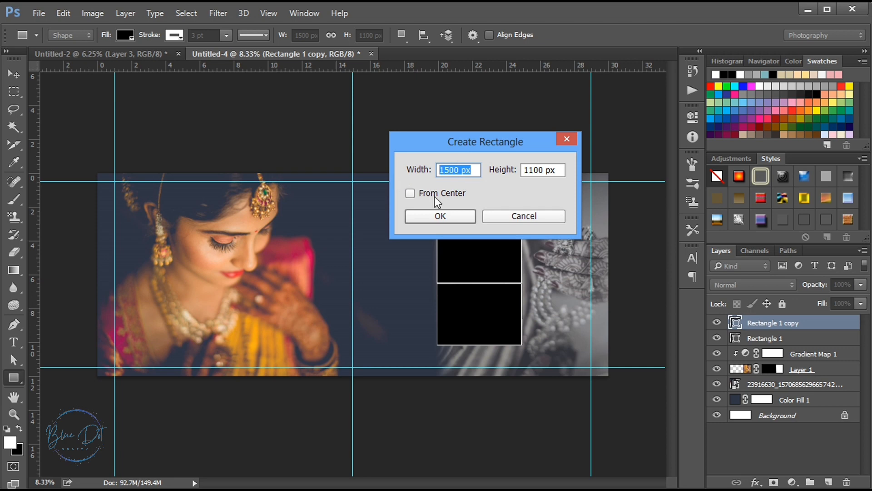
text(1250)
click(561, 172)
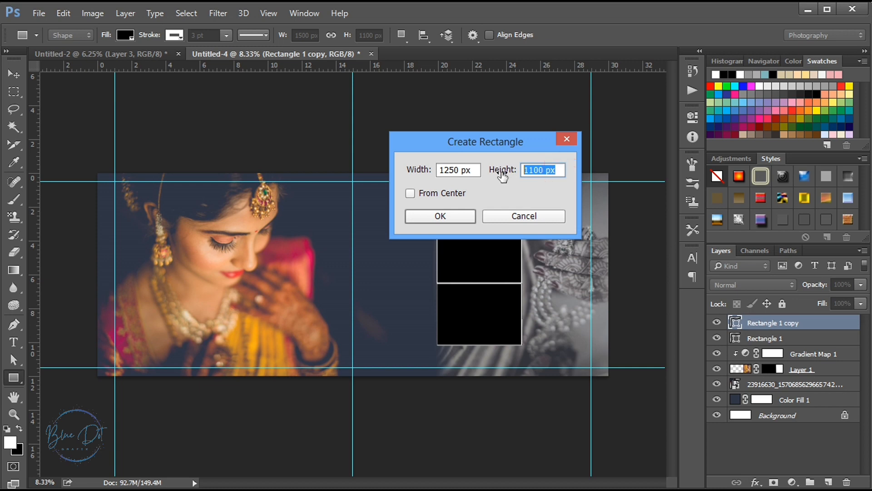
text(2222)
click(456, 216)
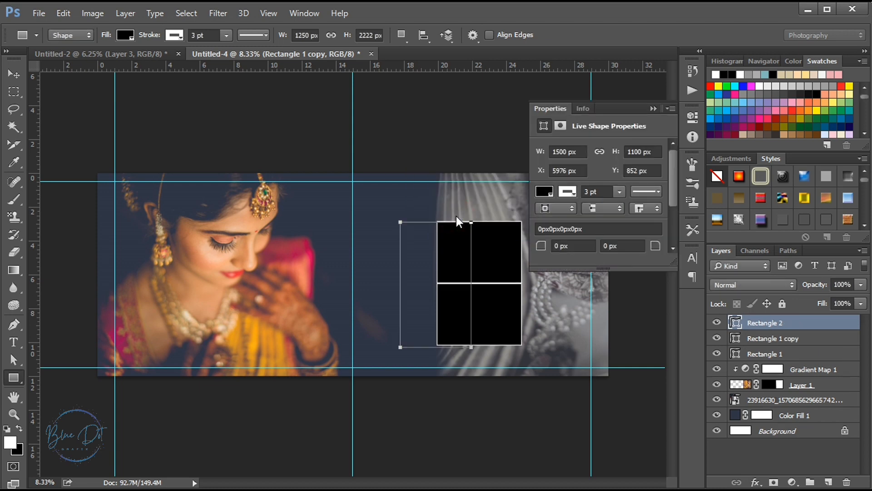
click(653, 108)
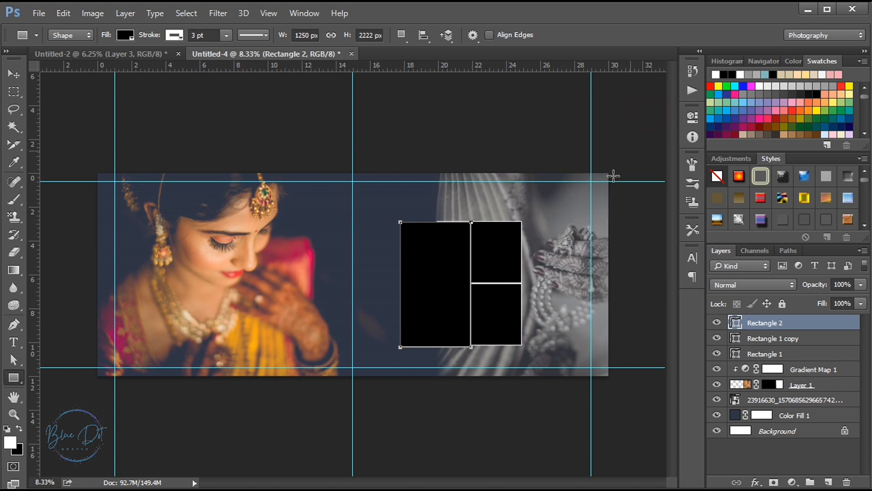
click(14, 74)
drag(421, 262, 388, 261)
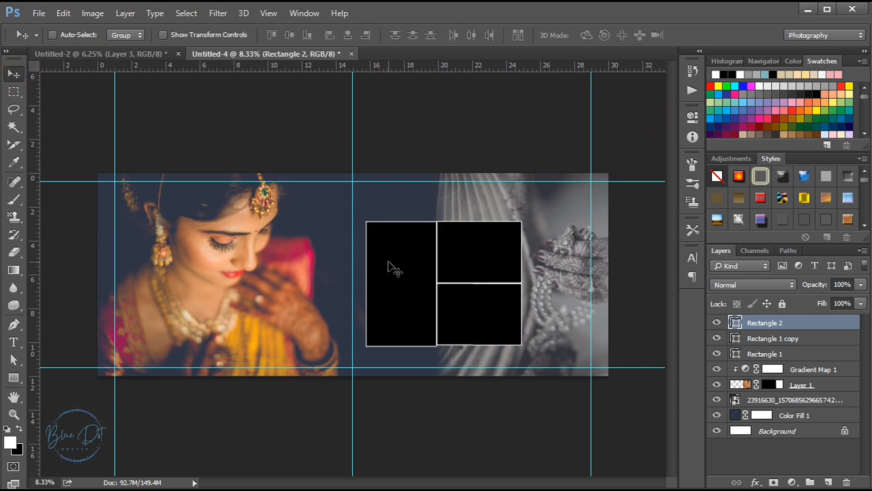
Nudge the lower stacked rectangle down to leave a narrow gap beneath the upper one
key(ctrl+plus)
drag(459, 480, 477, 484)
ctrl+click(456, 341)
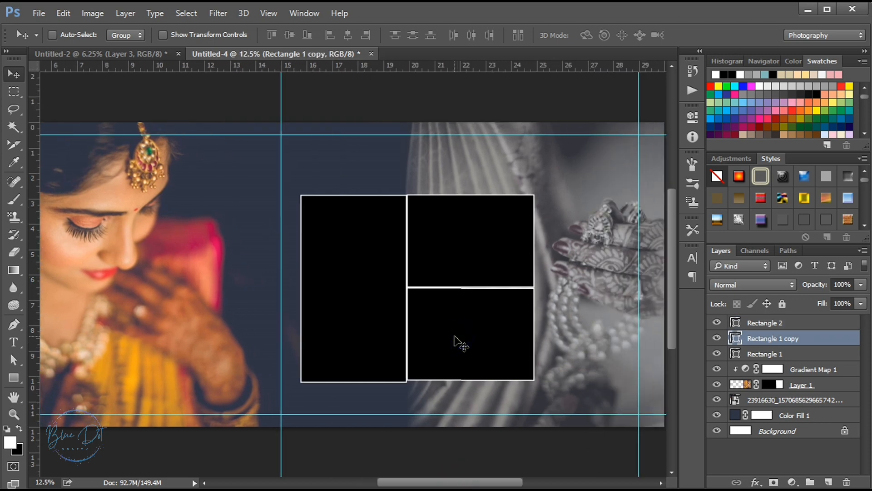
key(shift+Down)
key(shift+Down)
key(shift+Down)
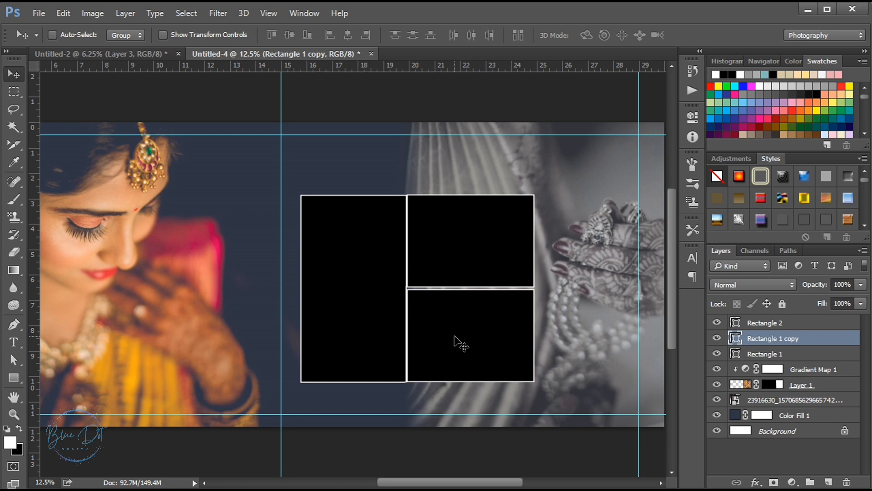
Nudge the tall rectangle left to leave a narrow gap beside the two stacked rectangles
key(ctrl+plus)
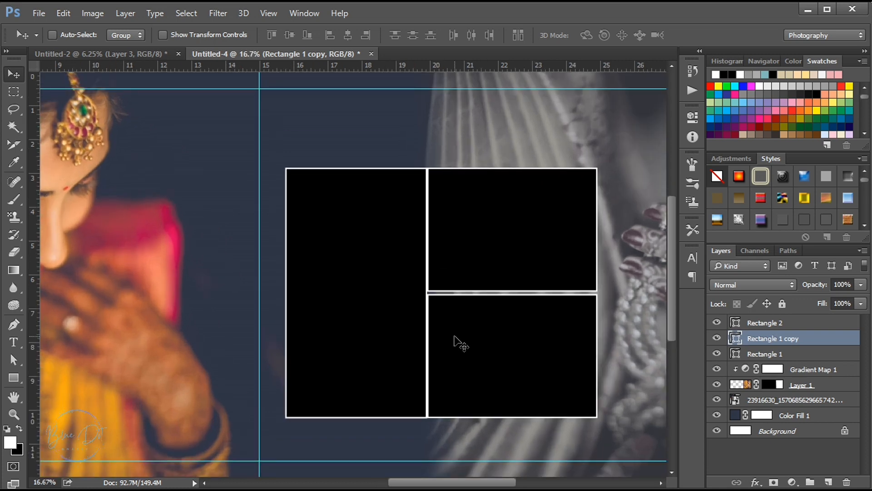
ctrl+click(342, 319)
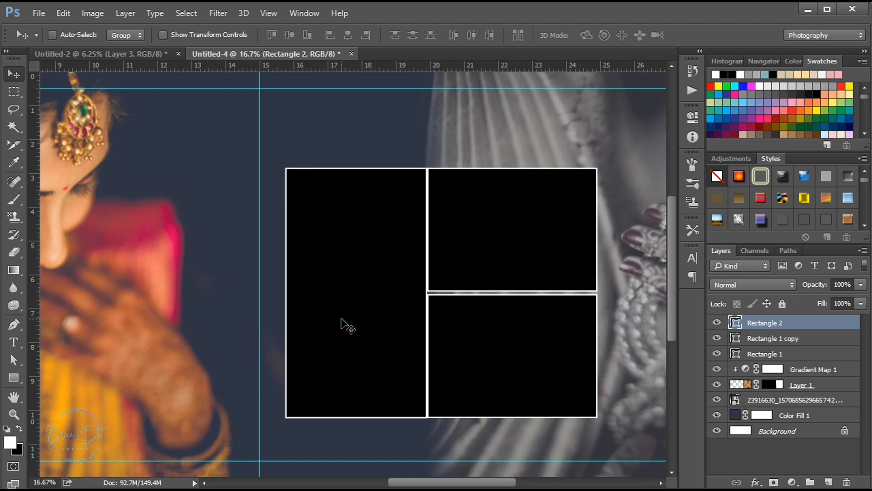
key(shift+Left)
key(shift+Left)
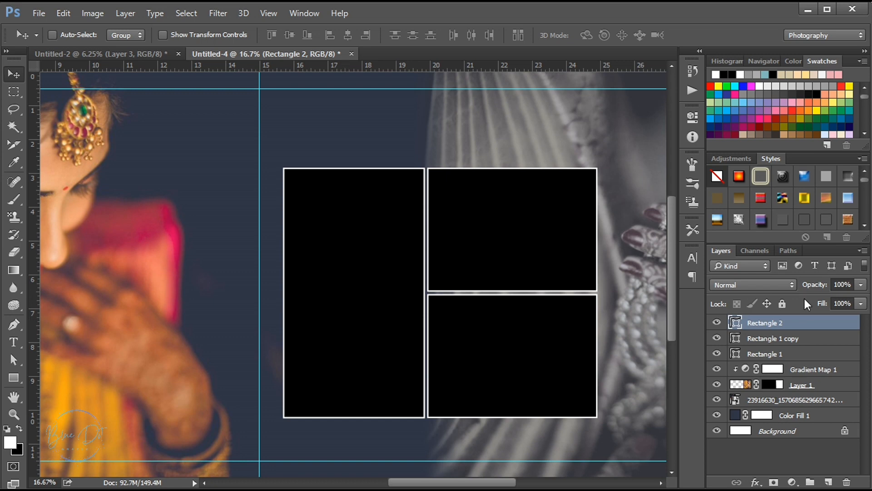
Apply the fourth stroke preset, a solid line, to all three rectangle layers together
shift+click(781, 354)
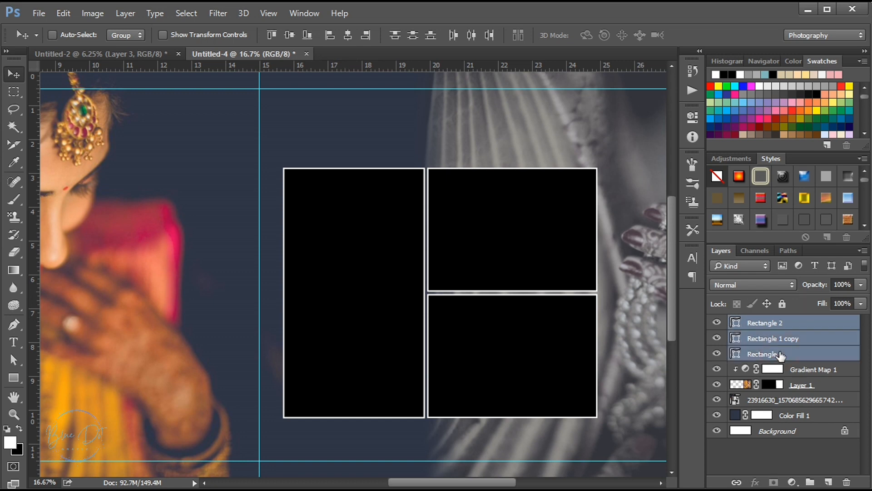
click(18, 378)
click(257, 35)
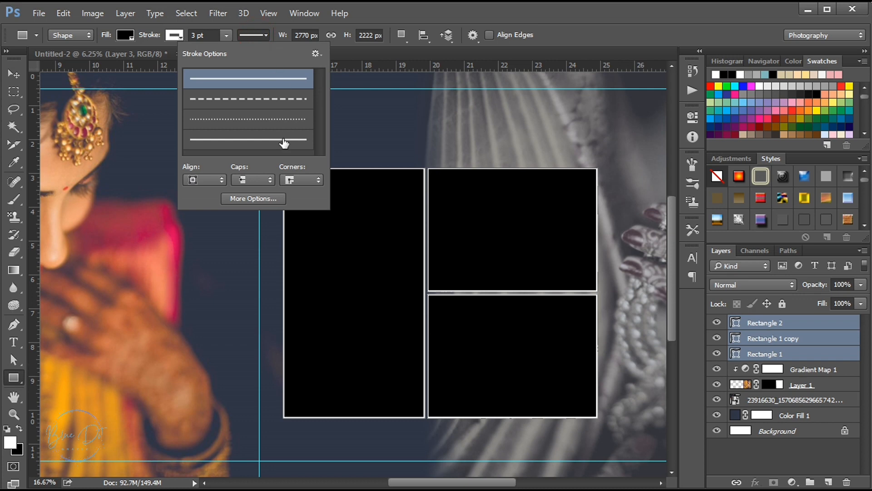
click(284, 144)
click(252, 34)
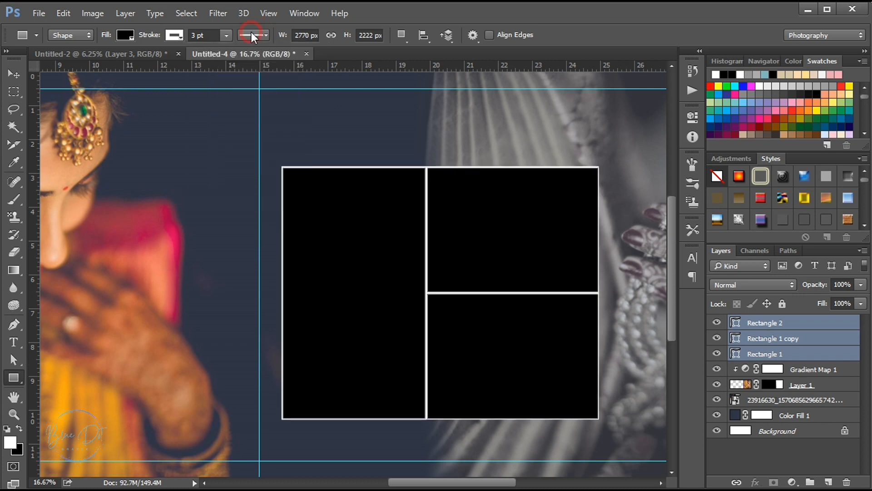
Move the three rectangles together to the right and slightly down on the spread's right half
key(ctrl+minus)
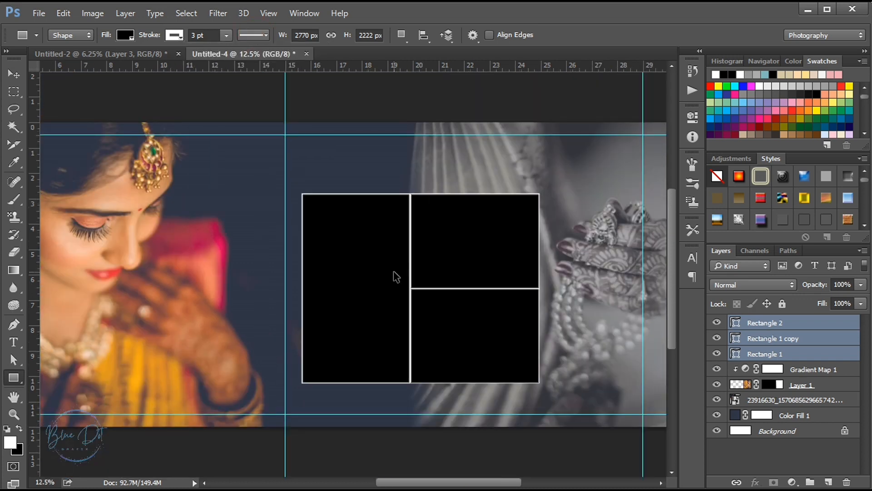
key(ctrl+minus)
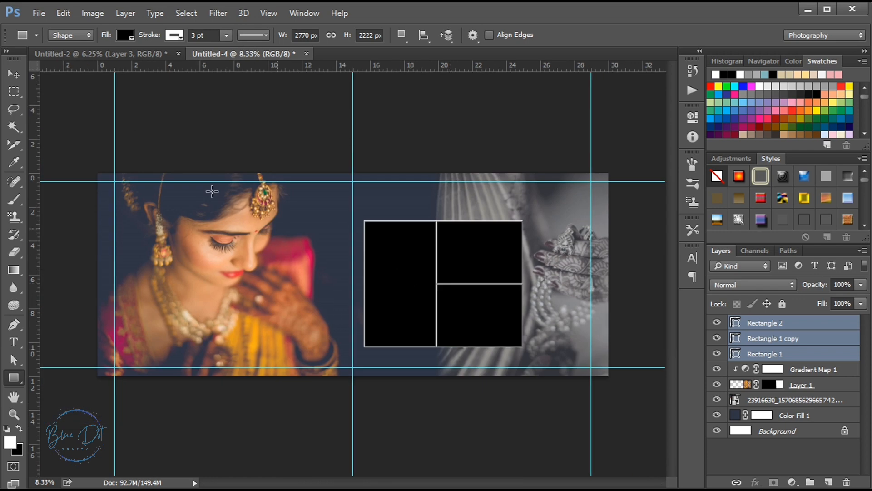
click(20, 77)
drag(473, 267, 502, 274)
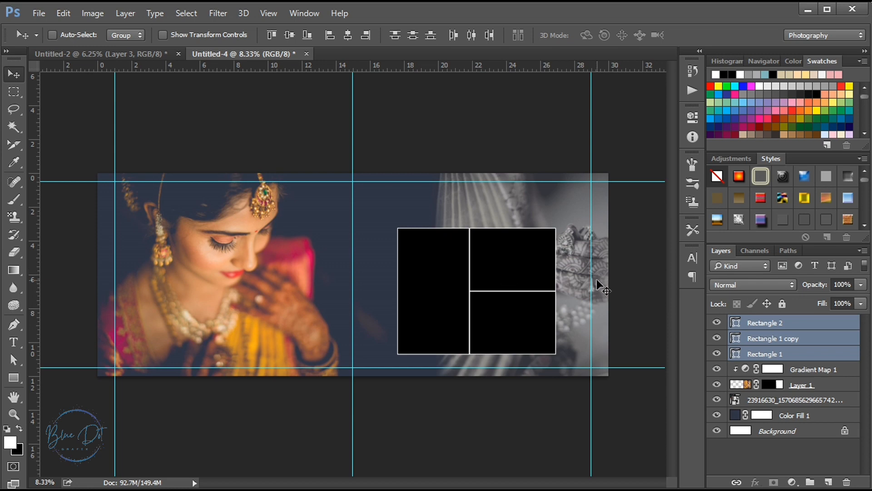
Copy the upright bride portrait from Untitled-2 into the spread and clip it to the tall Rectangle 2
click(99, 54)
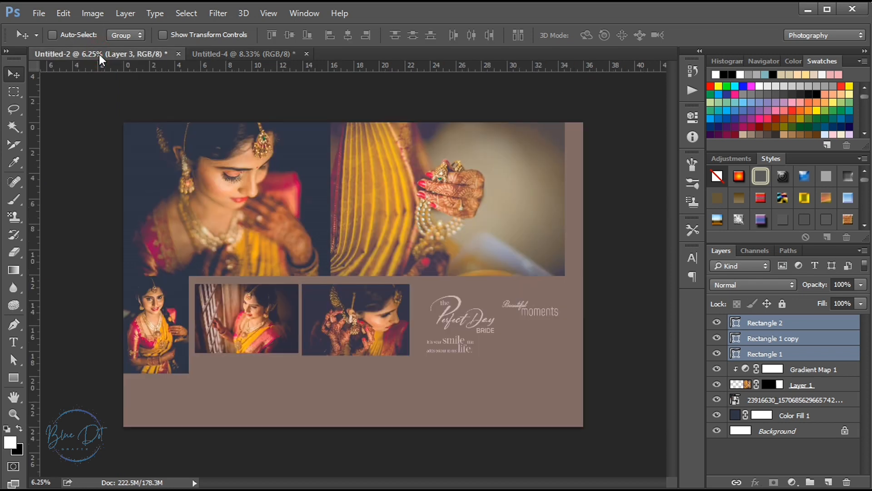
ctrl+click(149, 320)
drag(150, 321, 408, 143)
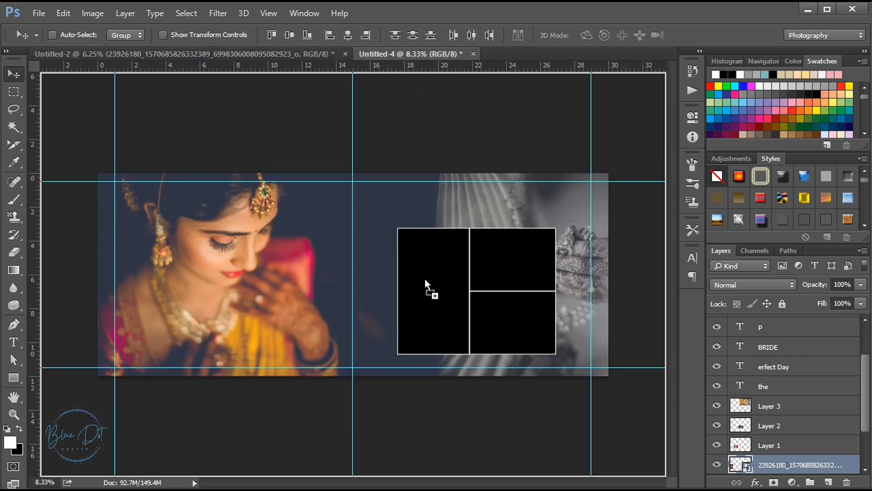
drag(425, 279, 425, 280)
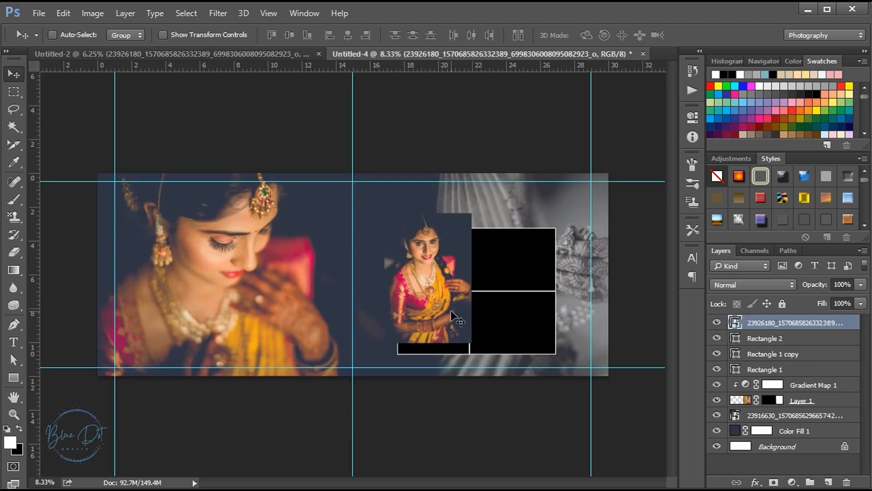
alt+click(803, 329)
Position the clipped portrait so the bride's face and upper body sit within the tall frame
drag(430, 283, 435, 294)
key(shift+Right)
key(shift+Right)
key(shift+Right)
key(shift+Right)
key(shift+Right)
key(shift+Up)
key(shift+Up)
key(shift+Up)
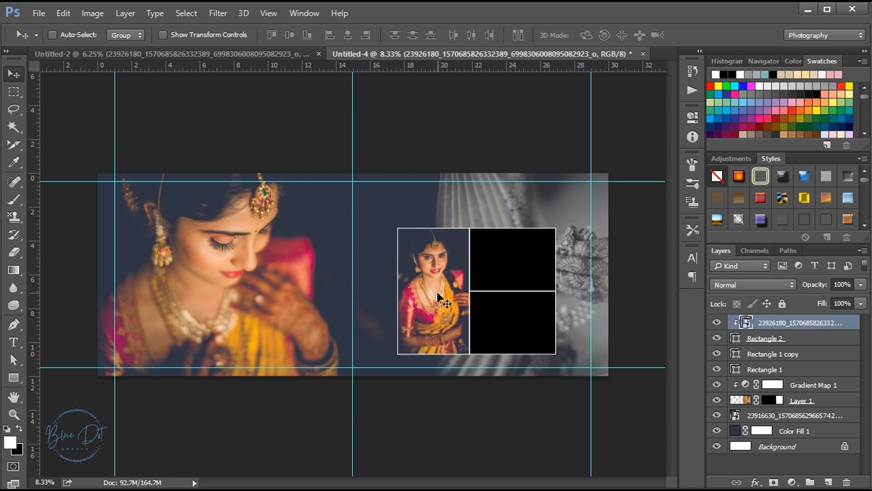
key(shift+Right)
key(shift+Right)
key(shift+Right)
key(shift+Right)
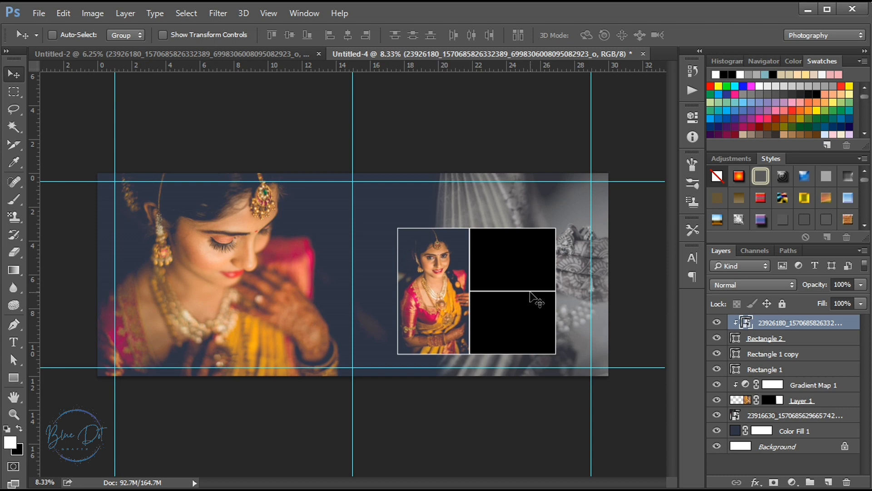
Copy the photo of the bride with raised hennaed hands from Untitled-2 above Rectangle 1 and clip it to that rectangle
ctrl+click(526, 260)
click(271, 57)
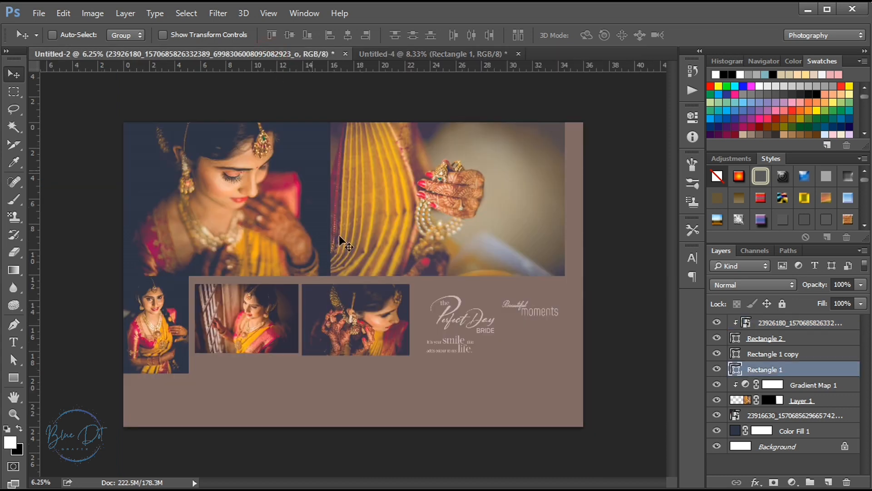
ctrl+click(344, 335)
drag(343, 335, 529, 274)
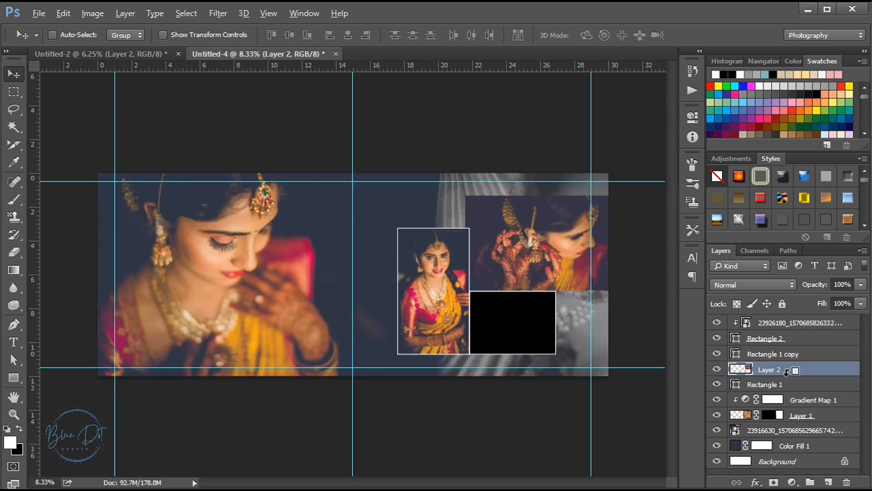
alt+click(786, 373)
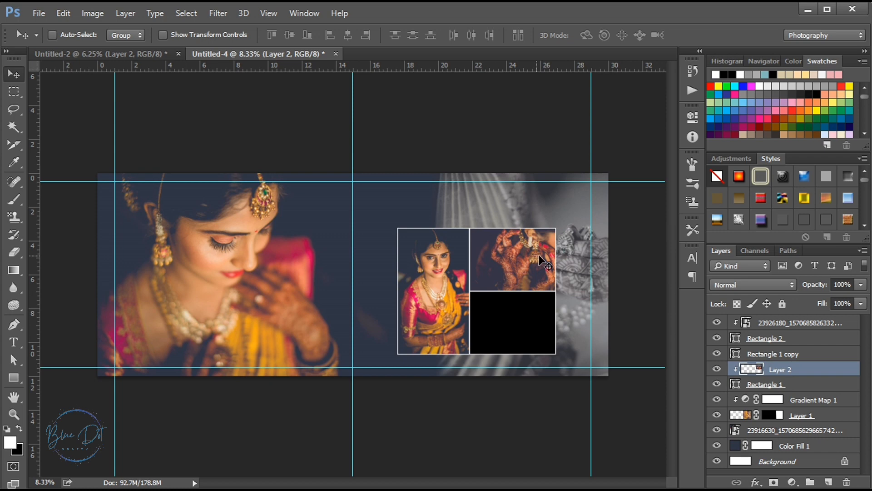
Scale the clipped photo of the bride with raised hennaed hands to about 68.76% so it fits the Rectangle 1 frame
key(ctrl+t)
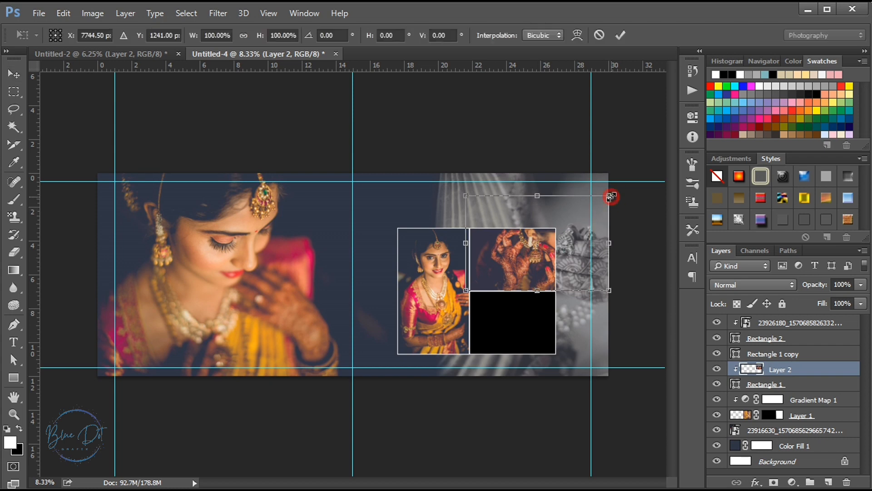
drag(611, 197, 562, 220)
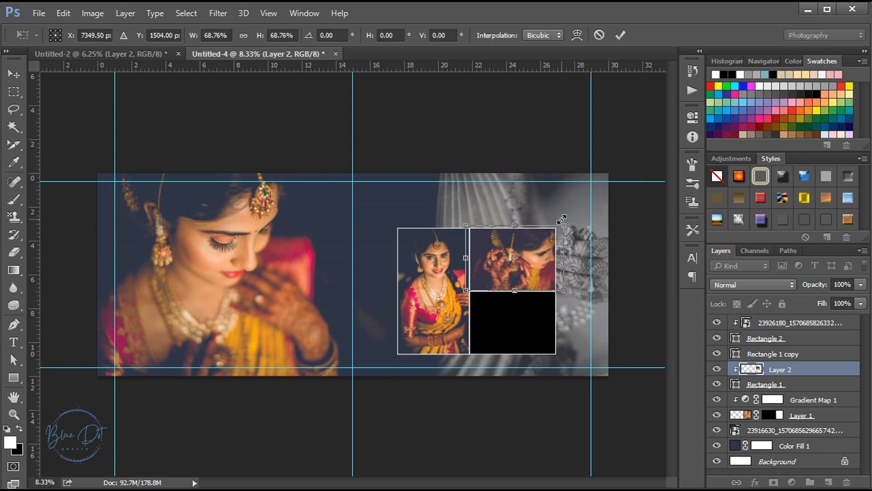
key(Return)
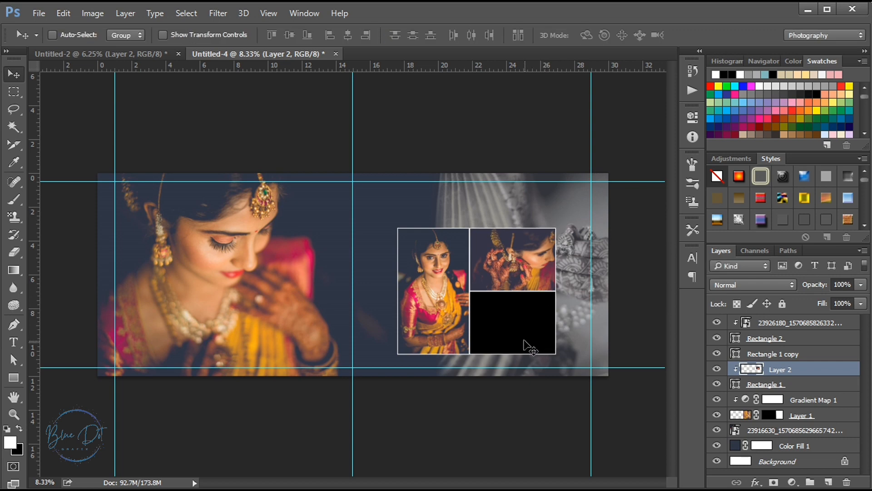
Copy the photo of the bride by the window shutters from Untitled-2 above Rectangle 1 copy, clip it to that rectangle and position it
key(alt+bracketright)
click(160, 55)
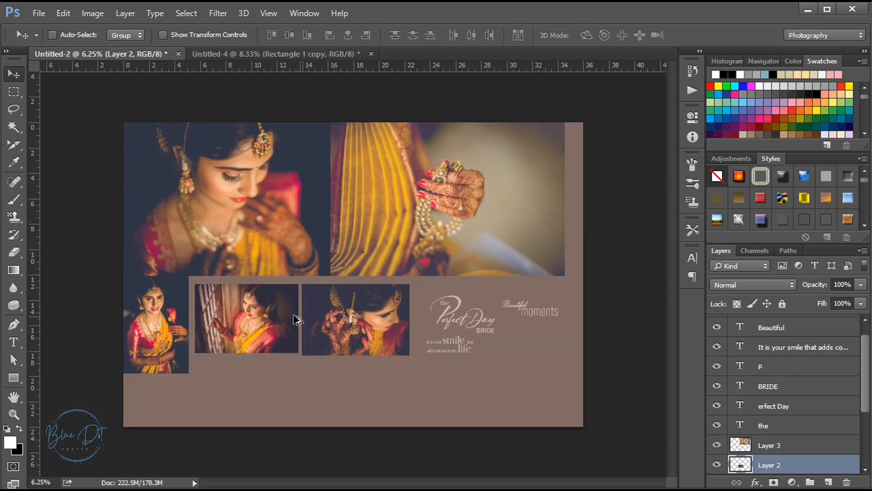
ctrl+click(257, 315)
drag(257, 315, 529, 316)
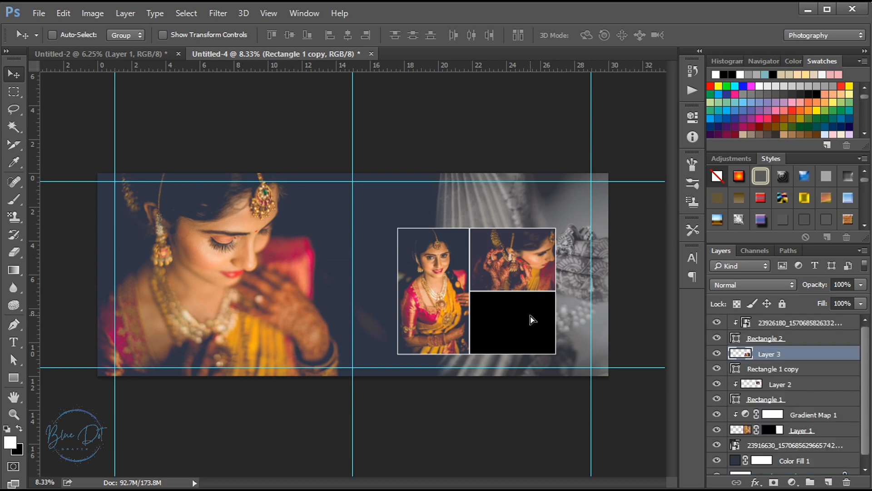
alt+click(787, 361)
drag(538, 321, 530, 325)
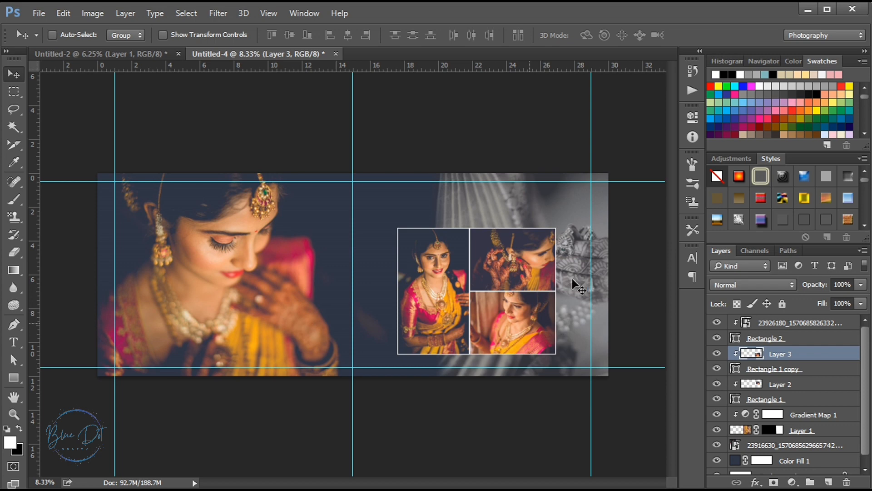
Scale the newly clipped shutter photo to about 69.75% so it fills the empty frame below the hennaed-hands photo
key(ctrl+t)
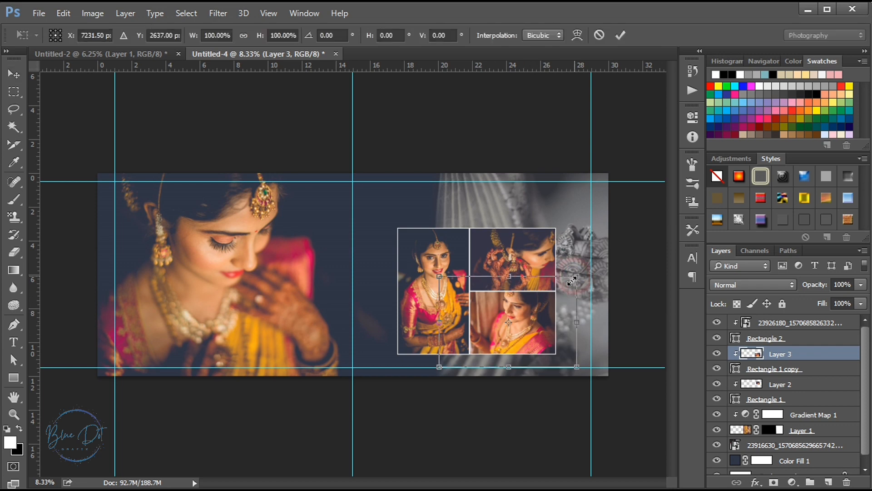
drag(572, 281, 554, 293)
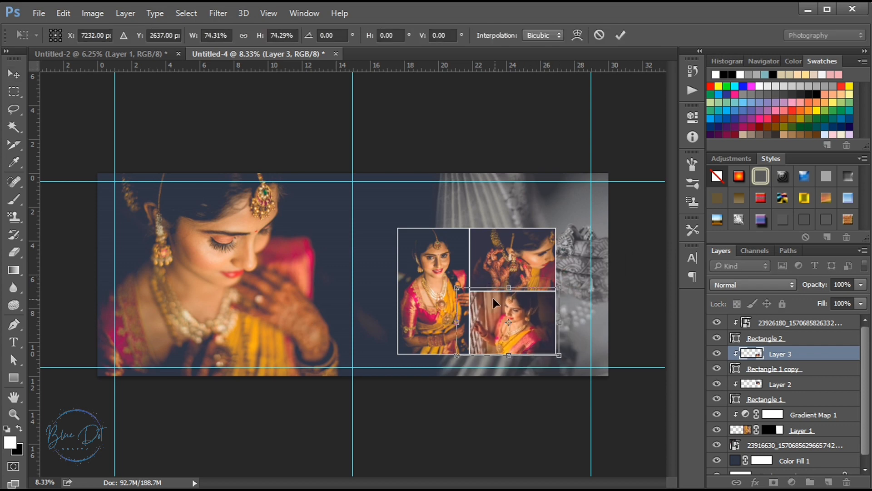
drag(457, 288, 459, 290)
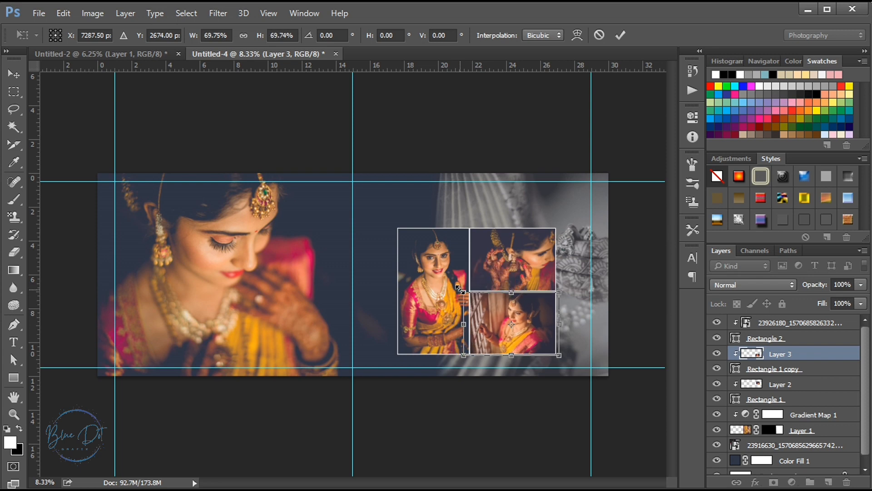
key(Return)
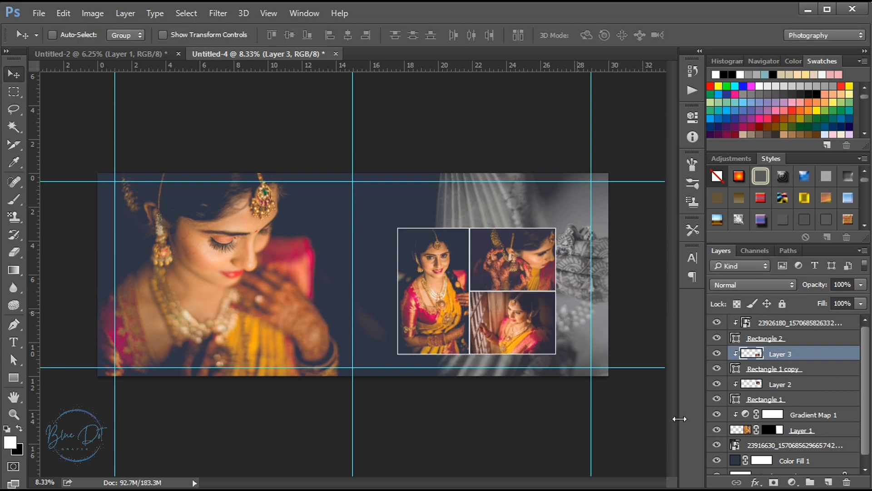
Copy the linked "the Perfect Day BRIDE" text from Untitled-2 to the spread's upper middle, scaled to 93.15% and nudged slightly right
click(109, 54)
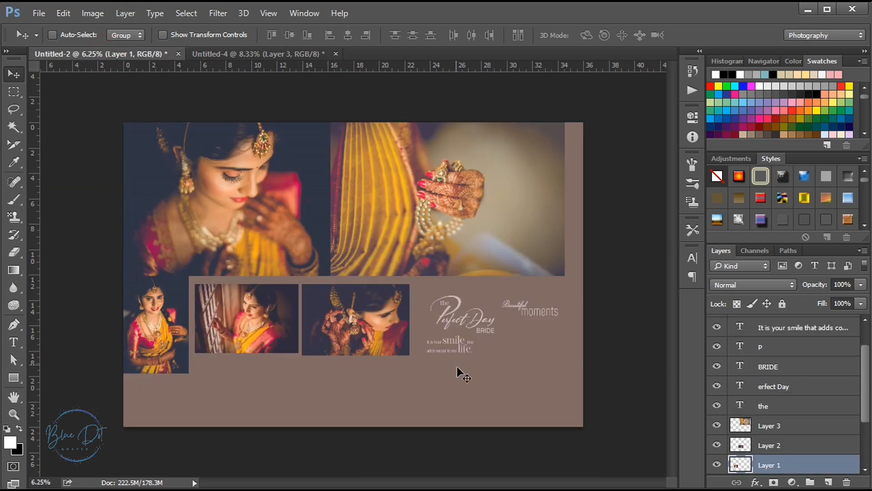
drag(450, 321, 362, 205)
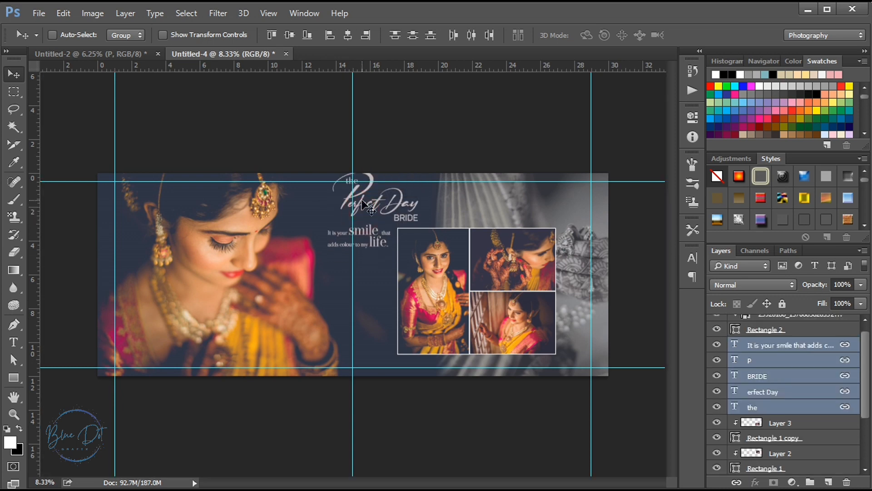
key(ctrl+t)
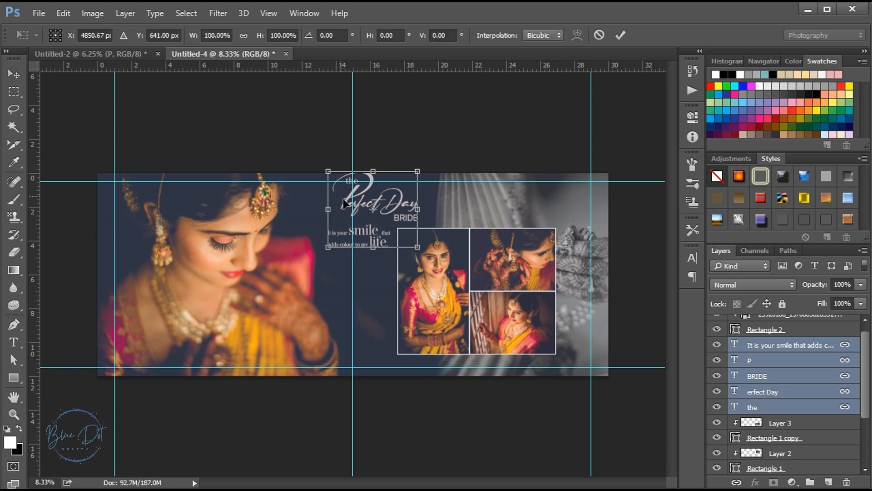
drag(325, 173, 332, 178)
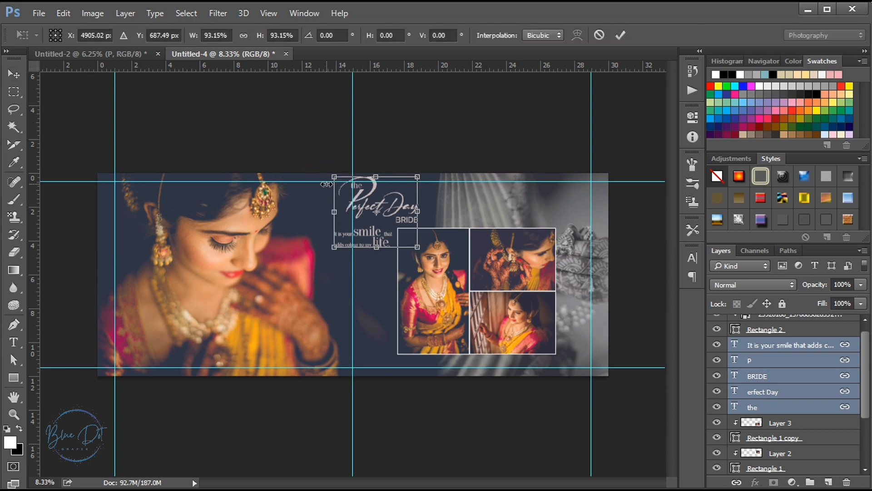
key(Return)
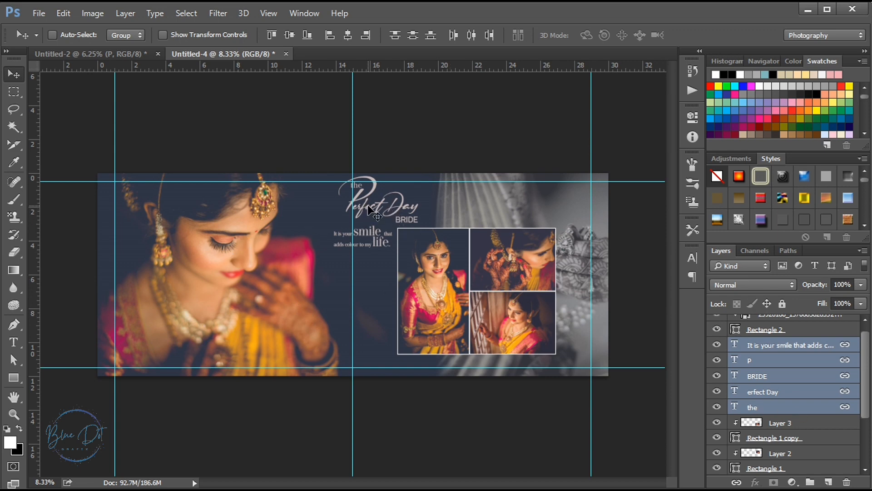
key(shift+Right)
key(shift+Right)
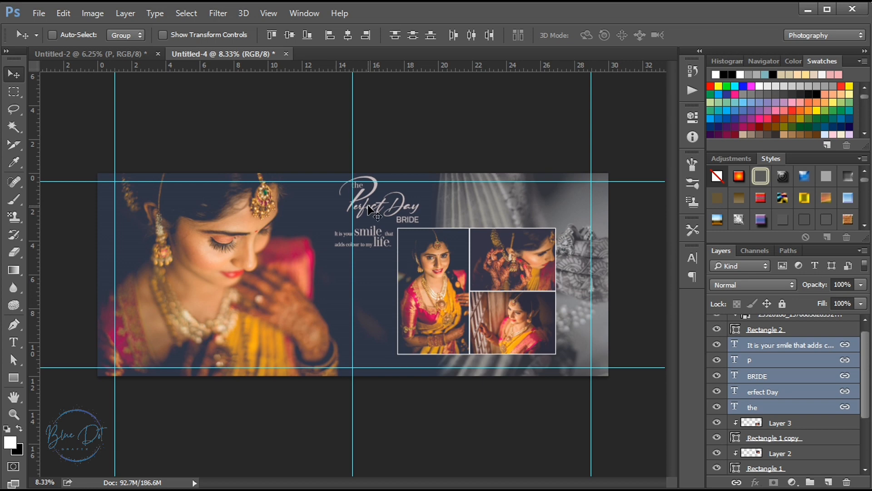
Copy the linked "Beautiful moments" text from Untitled-2 onto the spread at the lower edge of the tall photo frame
click(132, 58)
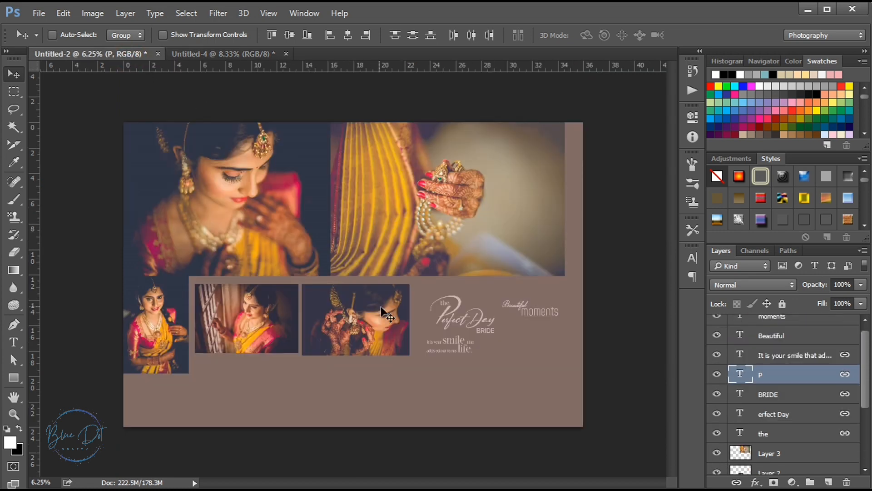
drag(539, 317, 334, 190)
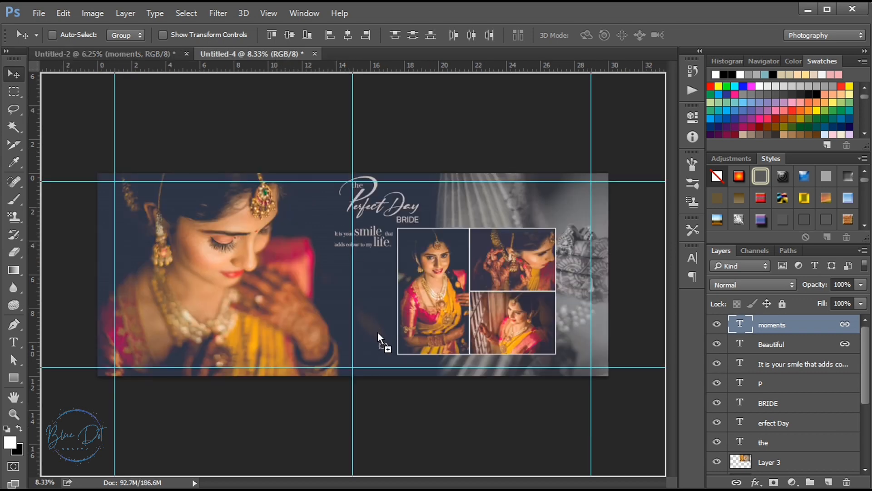
drag(379, 333, 402, 364)
Nudge the "Beautiful moments" text in small increments so it sits just below the lower corner of the tall photo frame
key(shift+Right)
key(shift+Right)
key(shift+Right)
key(shift+Right)
key(shift+Right)
key(shift+Right)
key(shift+Right)
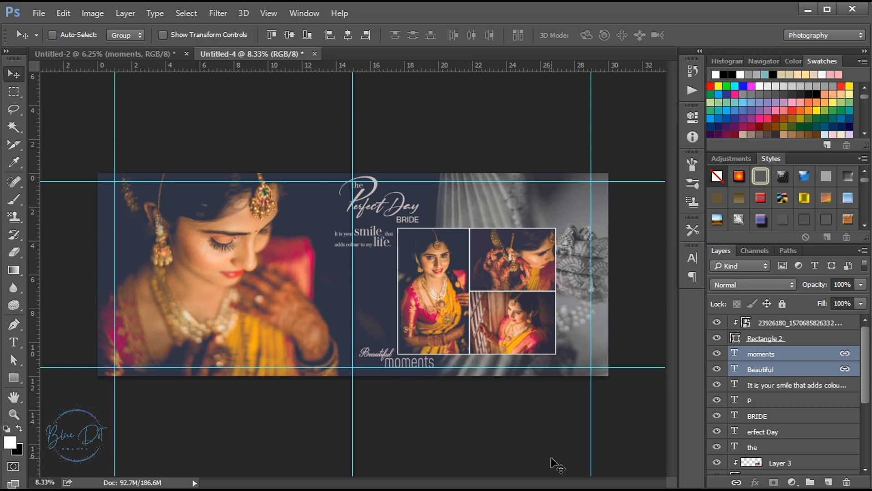
key(shift+Down)
key(shift+Down)
key(shift+Down)
key(shift+Down)
key(shift+Down)
key(shift+Down)
key(shift+Down)
key(shift+Left)
key(shift+Left)
key(shift+Left)
key(shift+Left)
key(shift+Left)
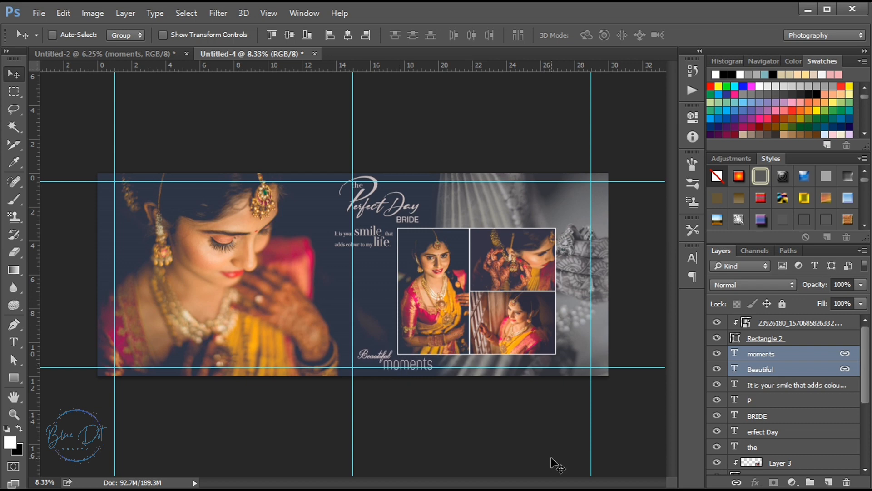
key(shift+Right)
key(shift+Up)
key(shift+Up)
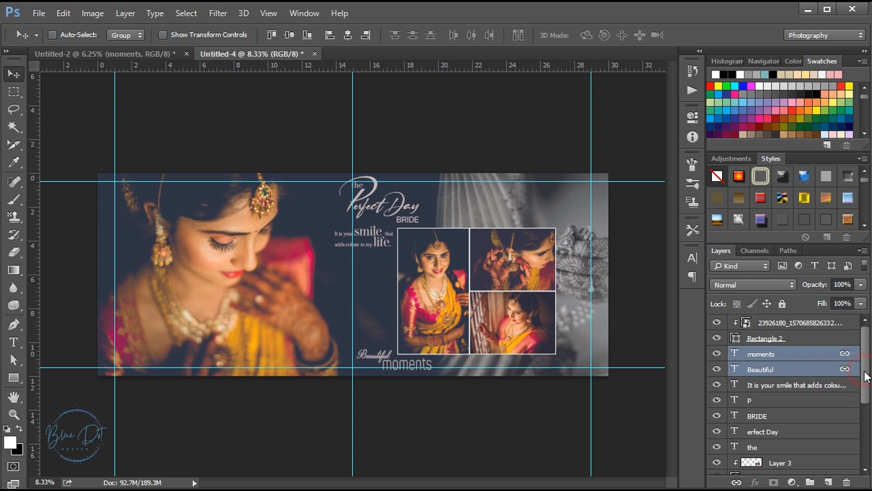
Hide the guides and check the text and photo collage up close
drag(864, 372, 864, 445)
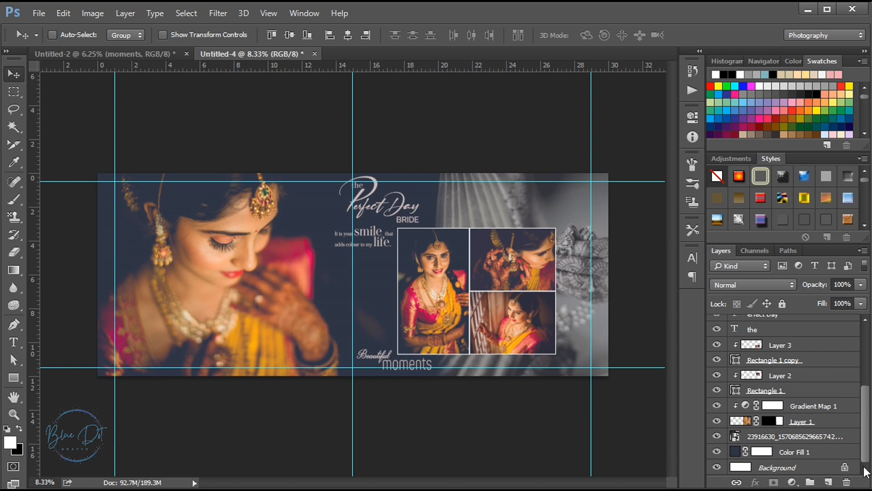
ctrl+click(332, 290)
key(ctrl+h)
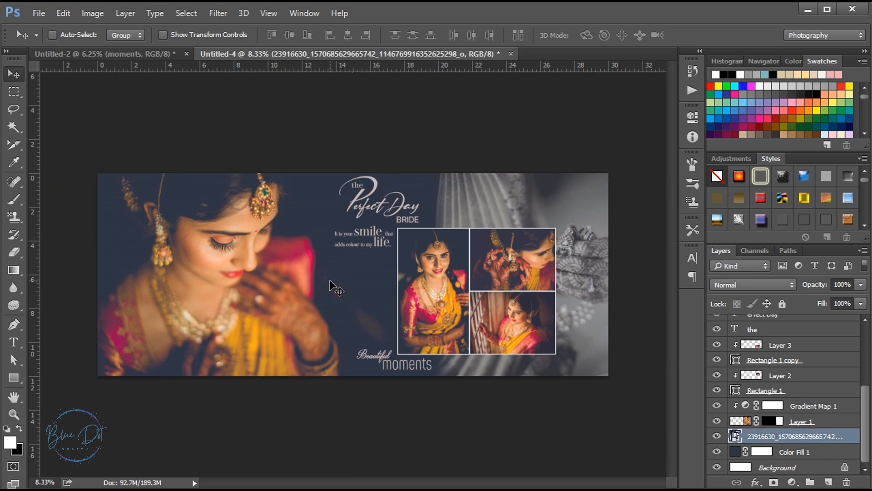
key(ctrl+plus)
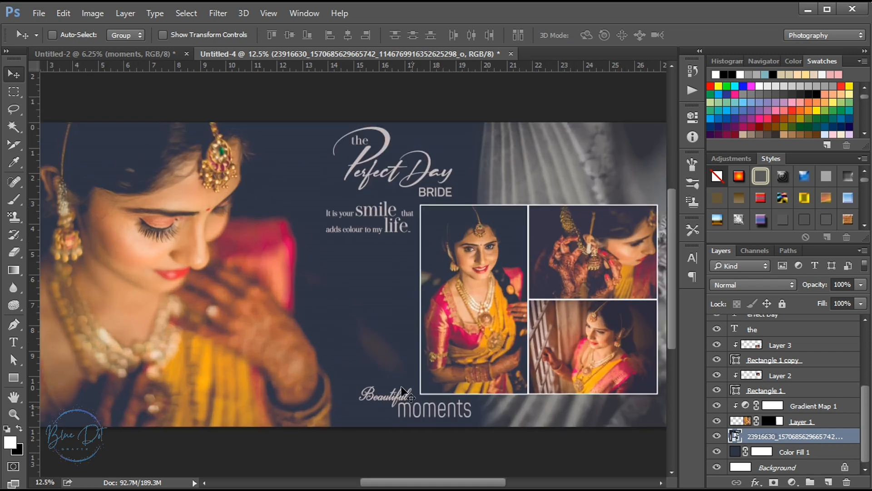
mouse_move(456, 480)
mouse_down()
mouse_move(491, 480)
mouse_move(431, 478)
mouse_move(463, 477)
mouse_up()
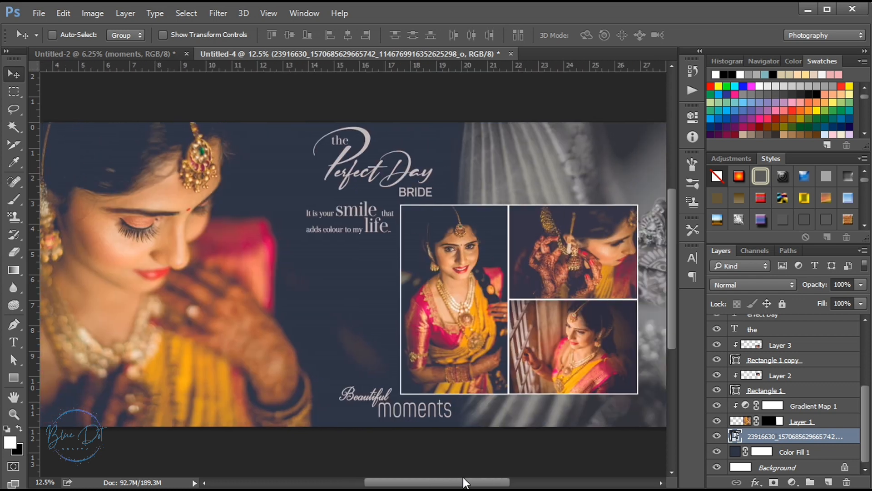
key(ctrl+minus)
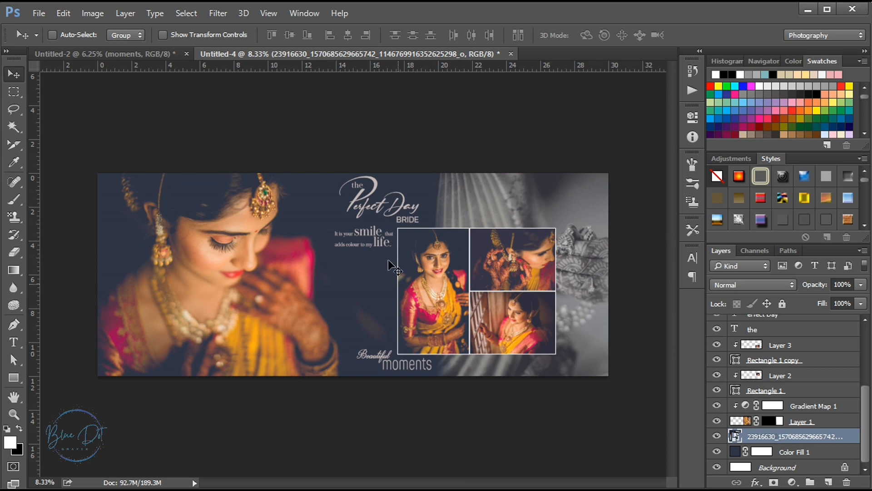
Nudge the linked "the Perfect Day BRIDE" text group left and slightly down, away from the photo collage
ctrl+click(364, 201)
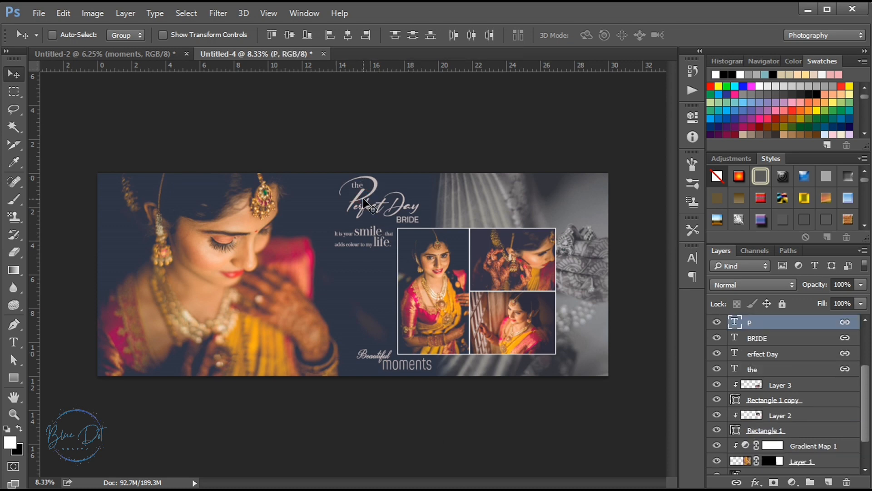
key(shift+Left)
key(shift+Left)
key(shift+Left)
key(shift+Left)
key(shift+Left)
key(shift+Left)
key(shift+Left)
key(shift+Left)
key(shift+Left)
key(shift+Left)
key(shift+Left)
key(shift+Left)
key(shift+Left)
key(shift+Left)
key(shift+Left)
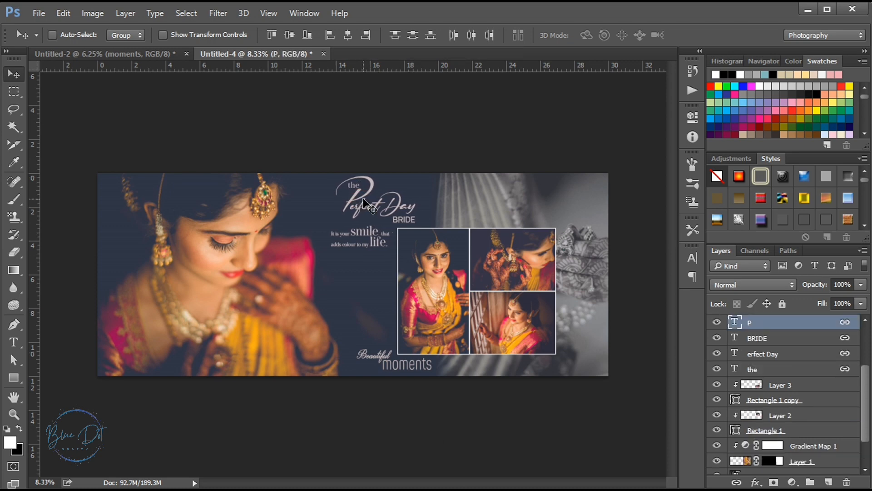
key(shift+Left)
key(shift+Left)
key(shift+Left)
key(shift+Left)
key(shift+Left)
key(shift+Down)
key(shift+Down)
key(shift+Down)
key(shift+Down)
key(shift+Down)
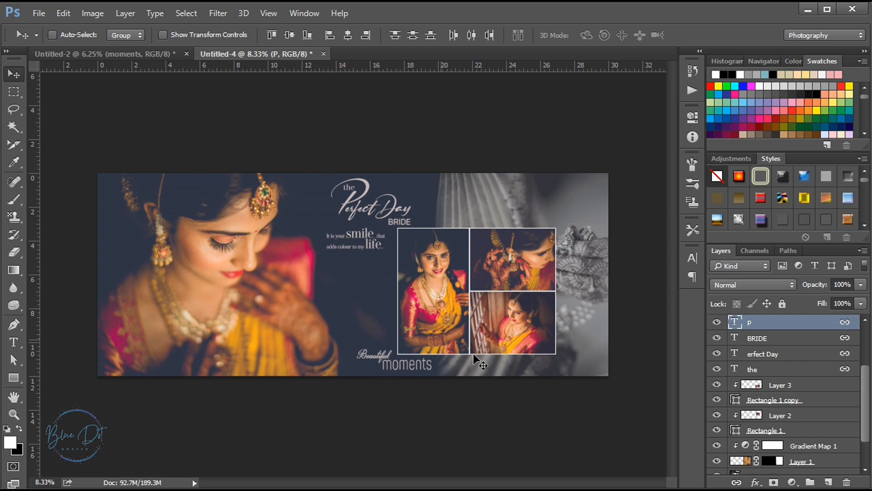
Start saving the spread as a new file with JPEG as the format
click(37, 10)
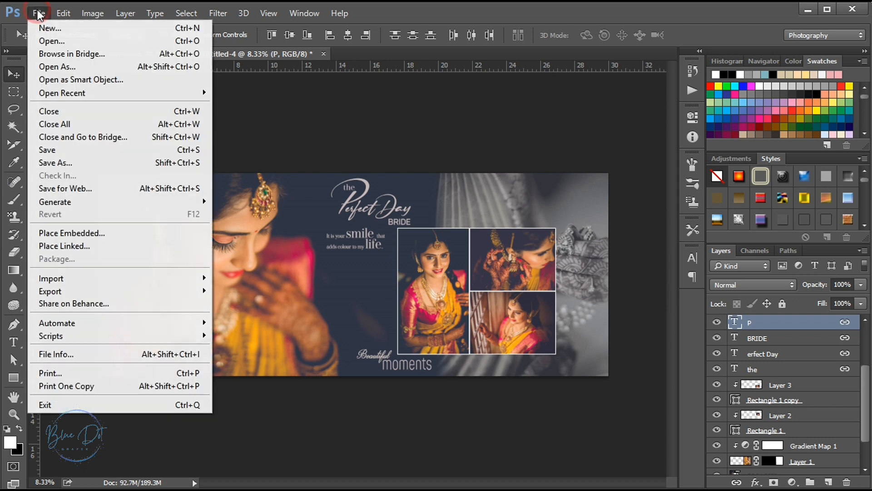
click(72, 167)
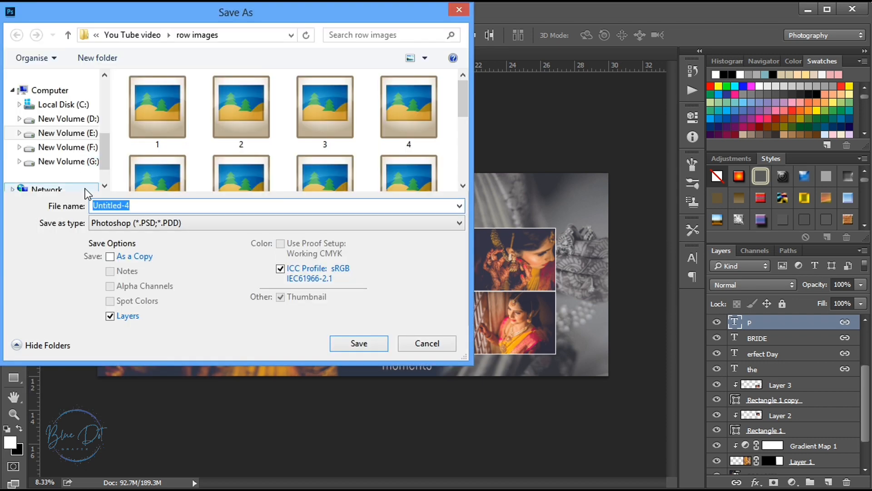
click(114, 222)
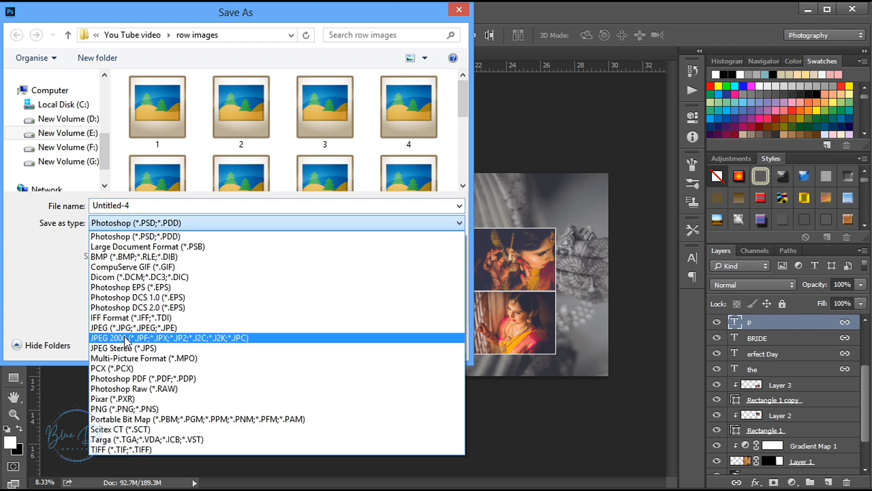
click(124, 328)
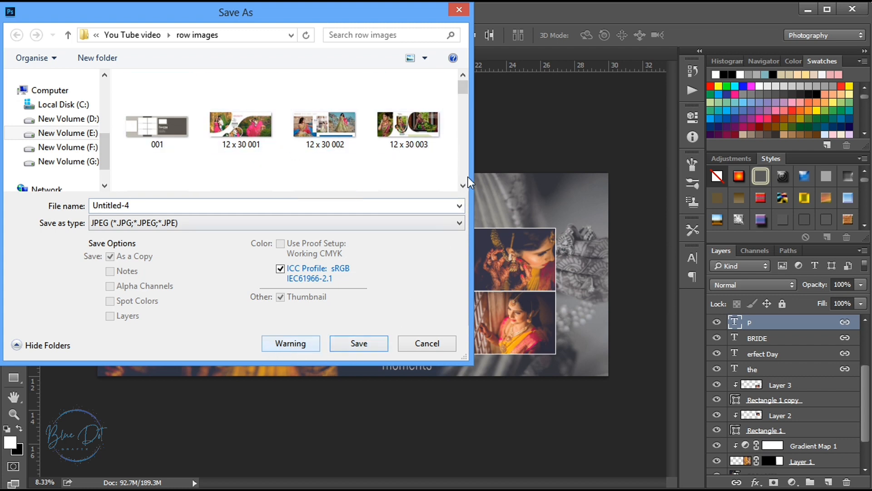
Name the file 12 x 30 23 in the row images folder and save it at quality 12 Maximum, Baseline ("Standard")
click(142, 207)
drag(464, 90, 465, 124)
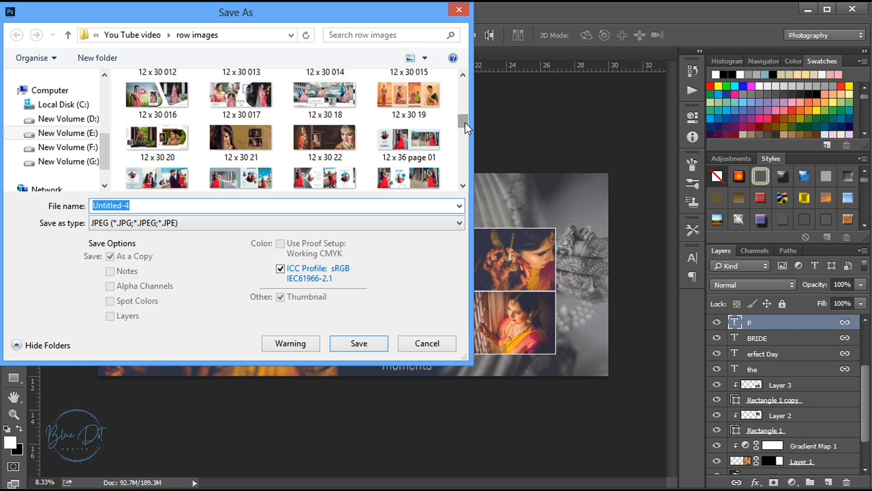
click(346, 143)
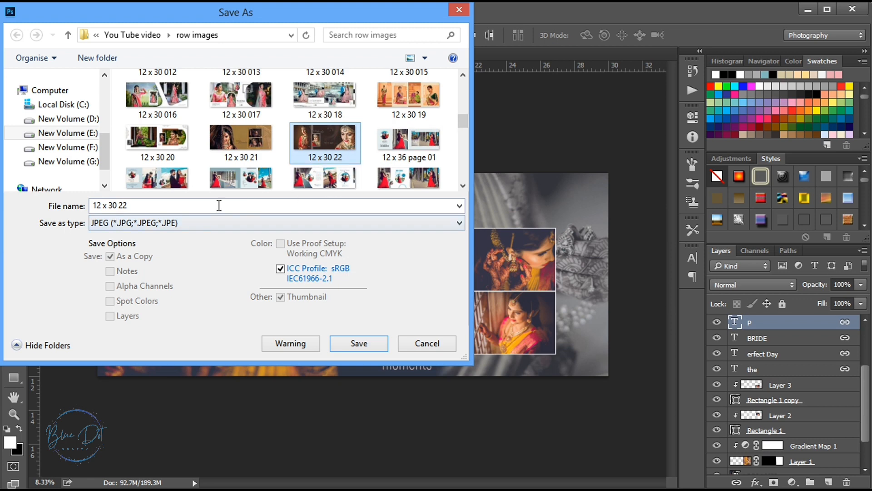
click(145, 206)
click(145, 207)
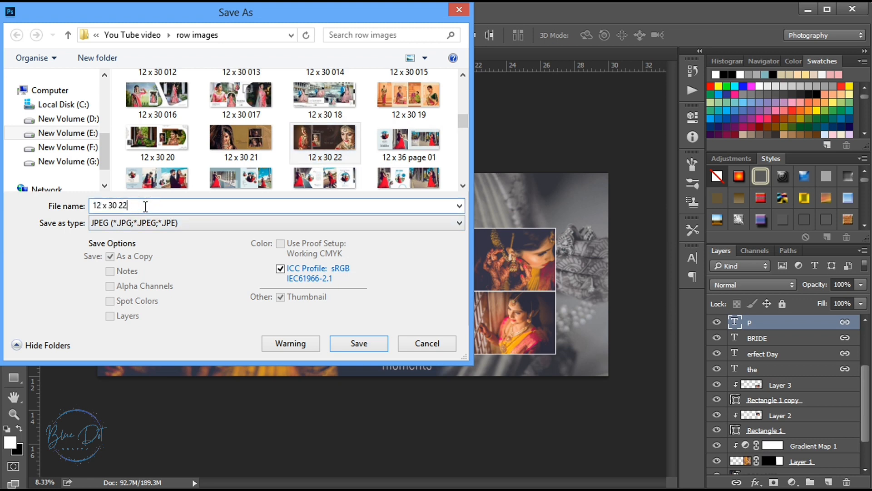
key(BackSpace)
text(3)
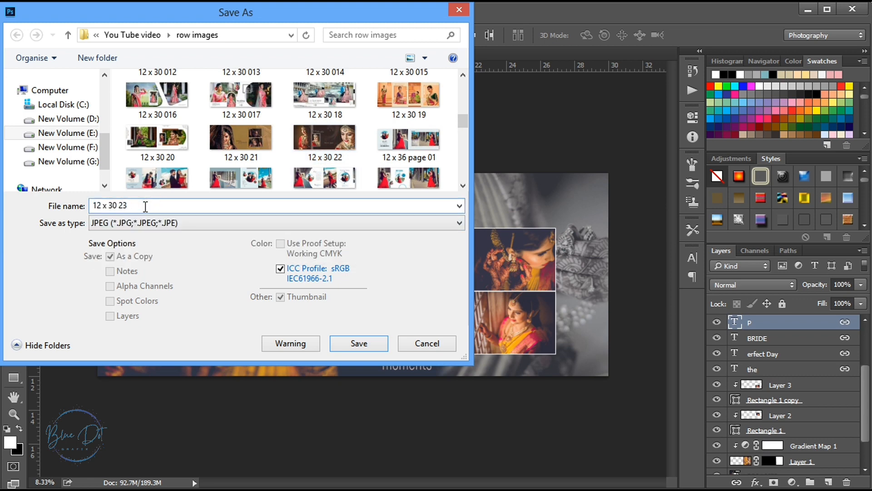
key(Return)
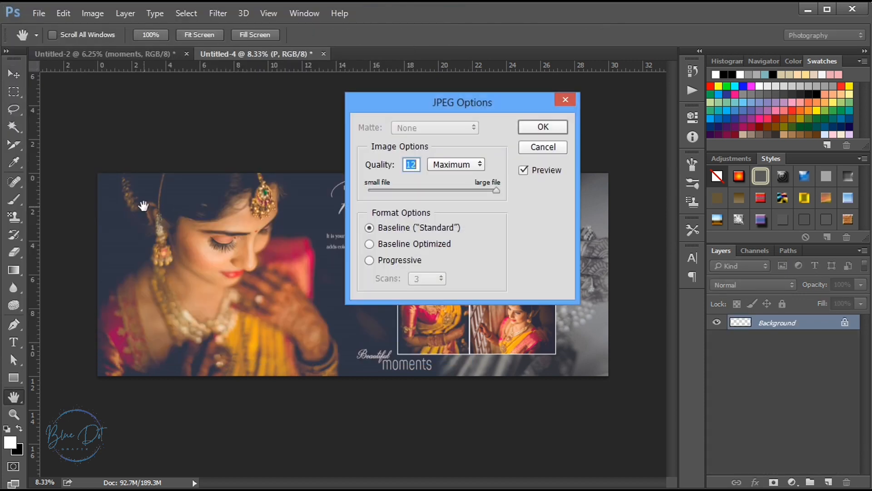
click(543, 128)
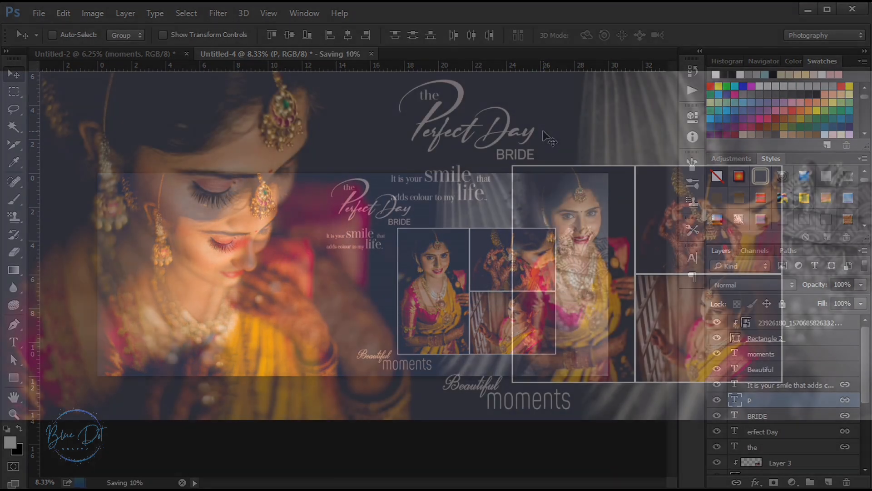